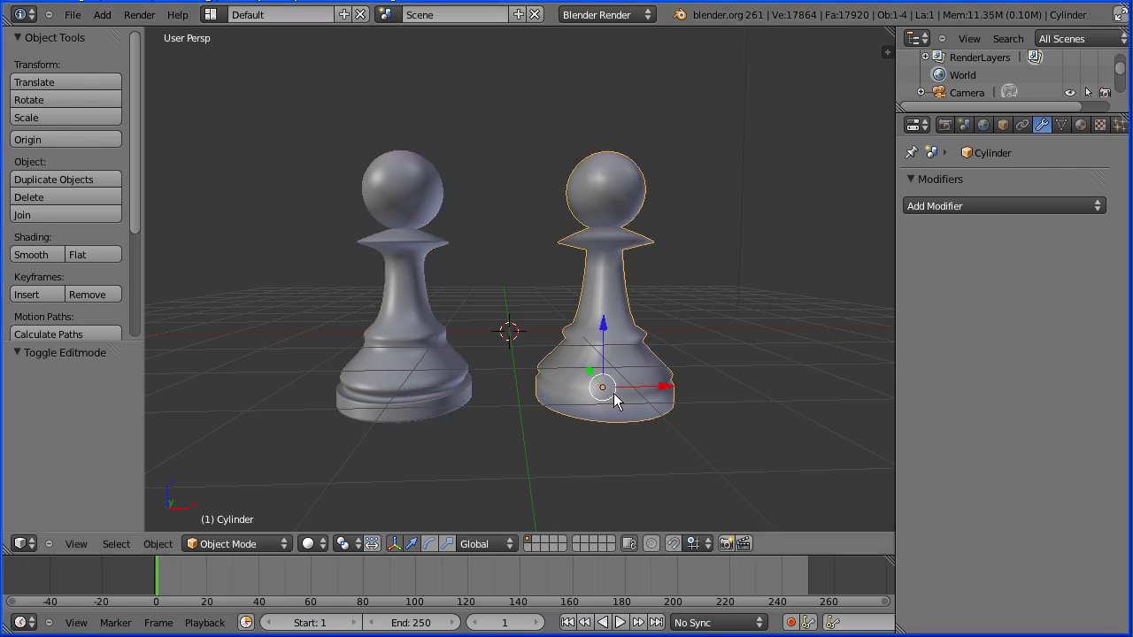
Inspect the right and left pawns' meshes in Edit Mode, returning each to Object Mode
click(252, 542)
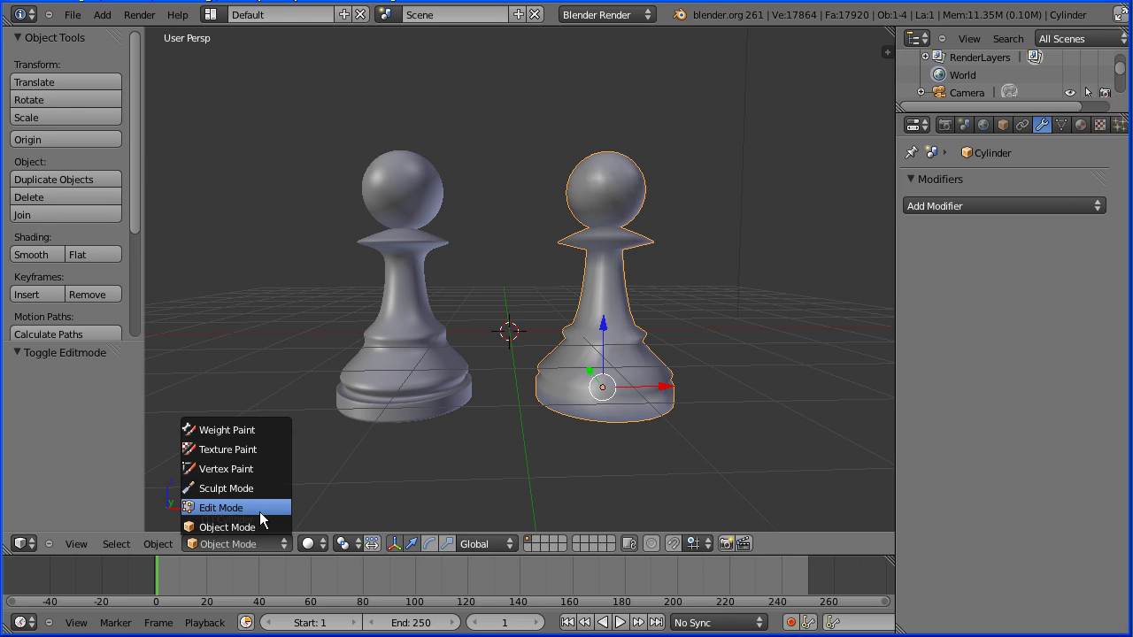
click(260, 512)
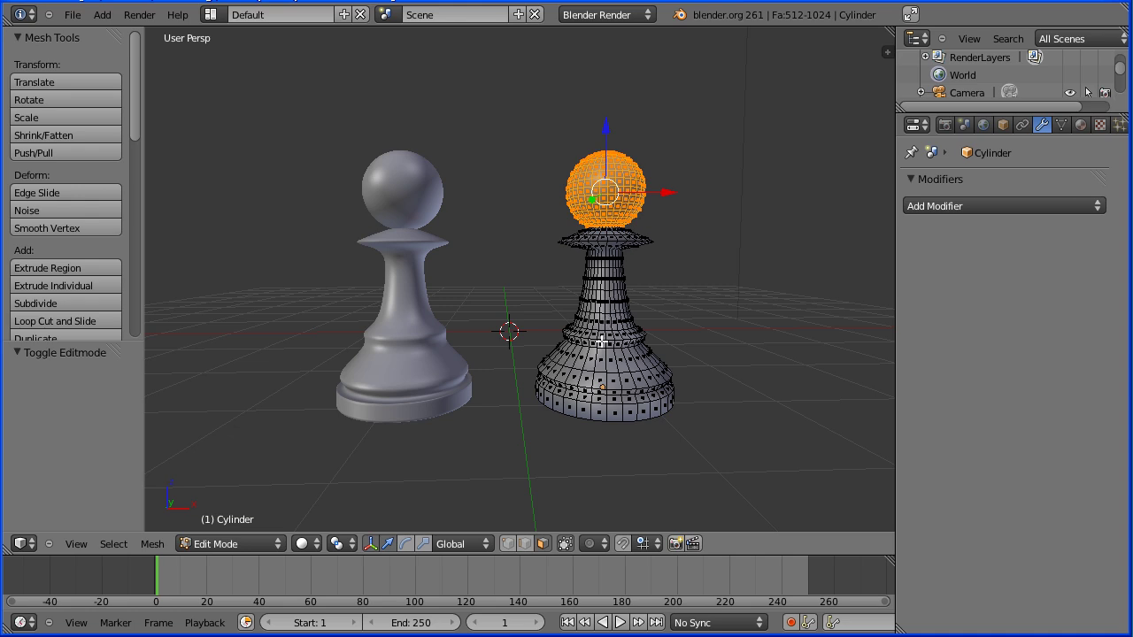
click(251, 542)
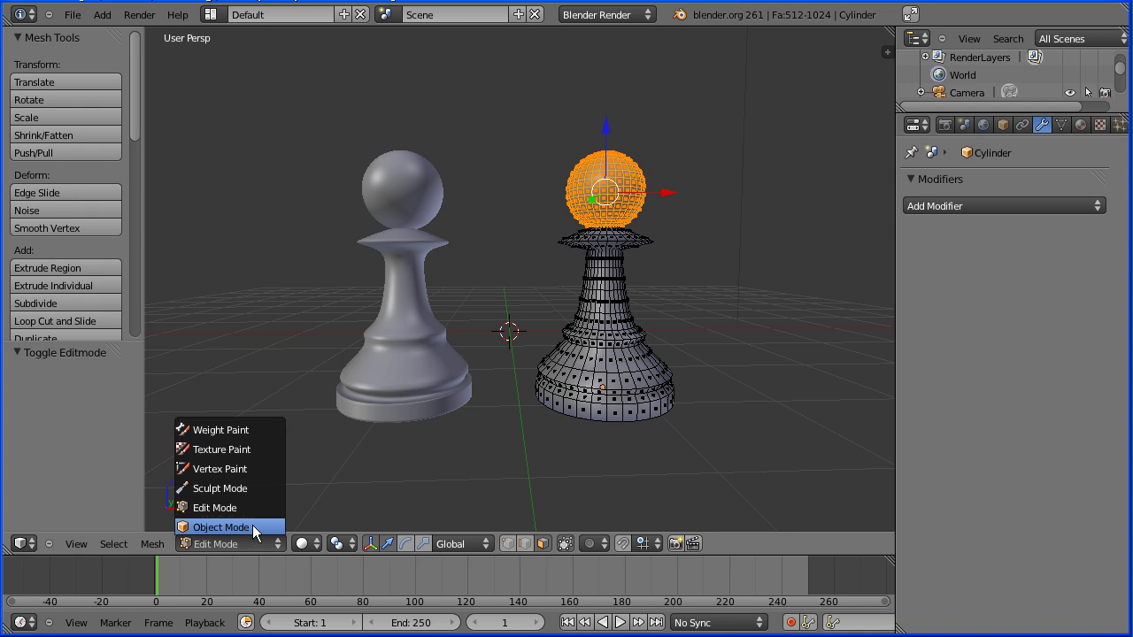
click(222, 528)
right_click(432, 360)
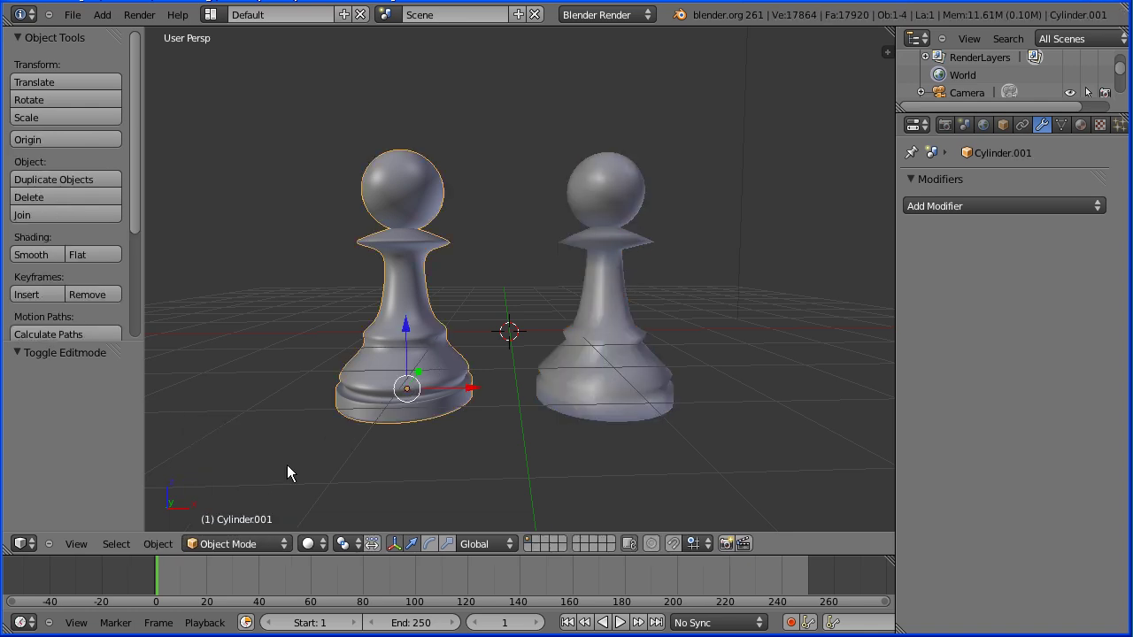
click(226, 543)
click(226, 510)
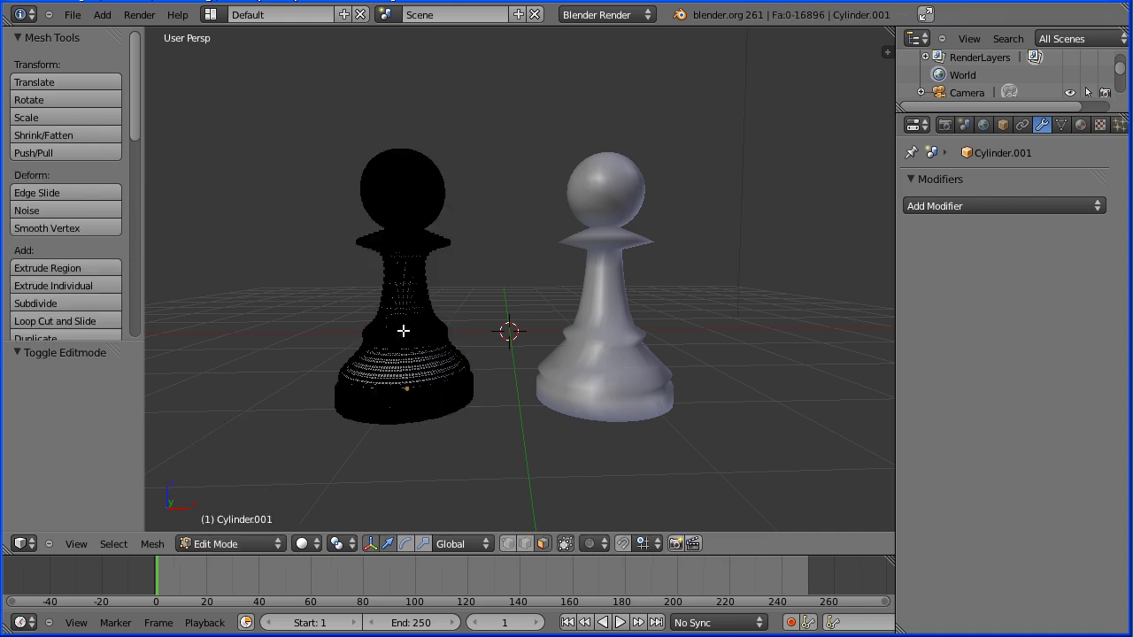
click(246, 542)
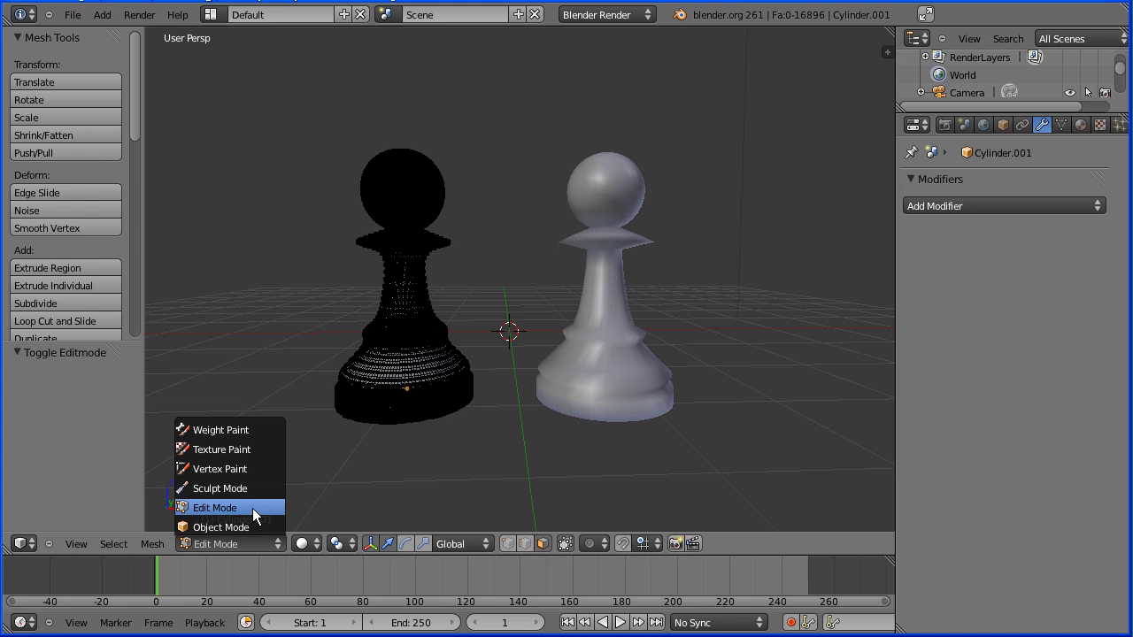
click(261, 527)
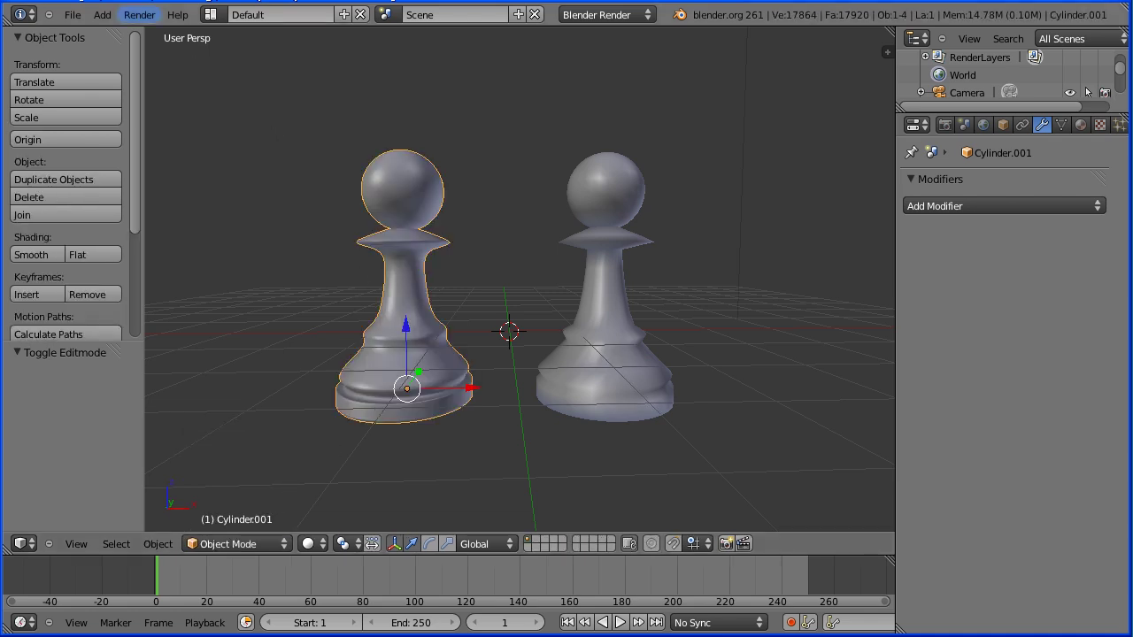
Start a new file, replacing the current scene with the default one
click(73, 15)
click(83, 29)
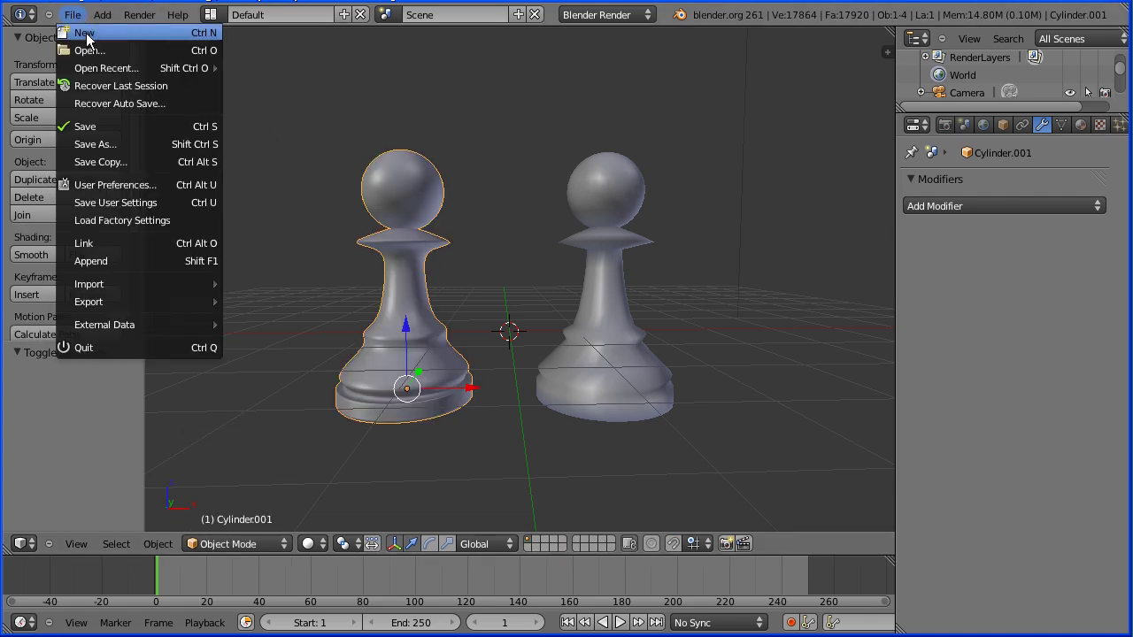
click(133, 40)
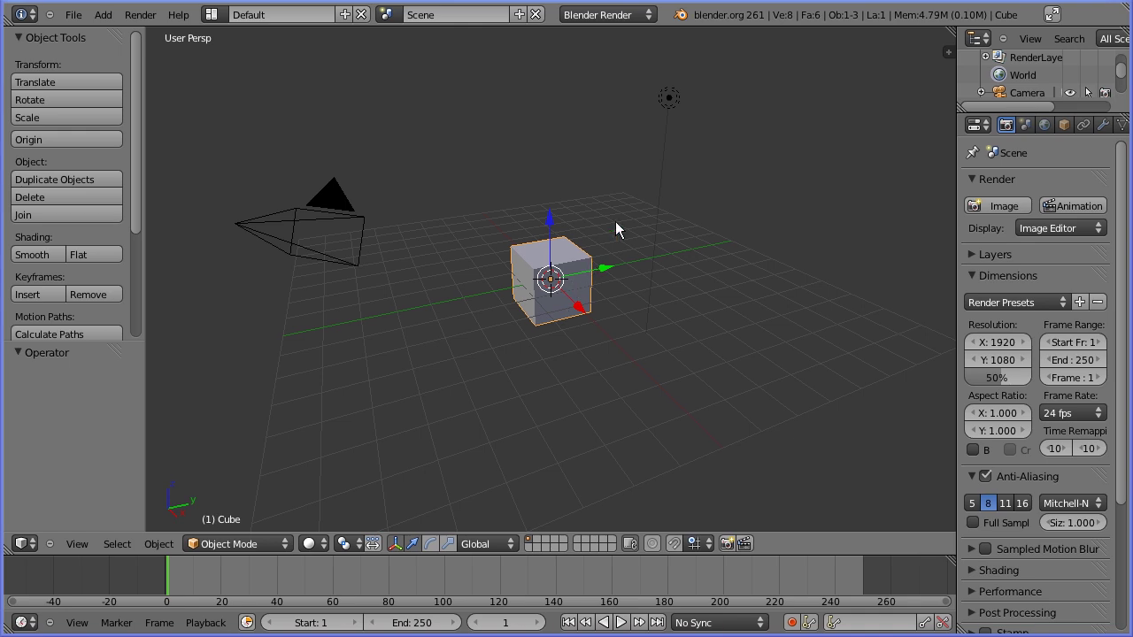
Enable Background Images in the viewport sidebar and add a new image slot
click(949, 52)
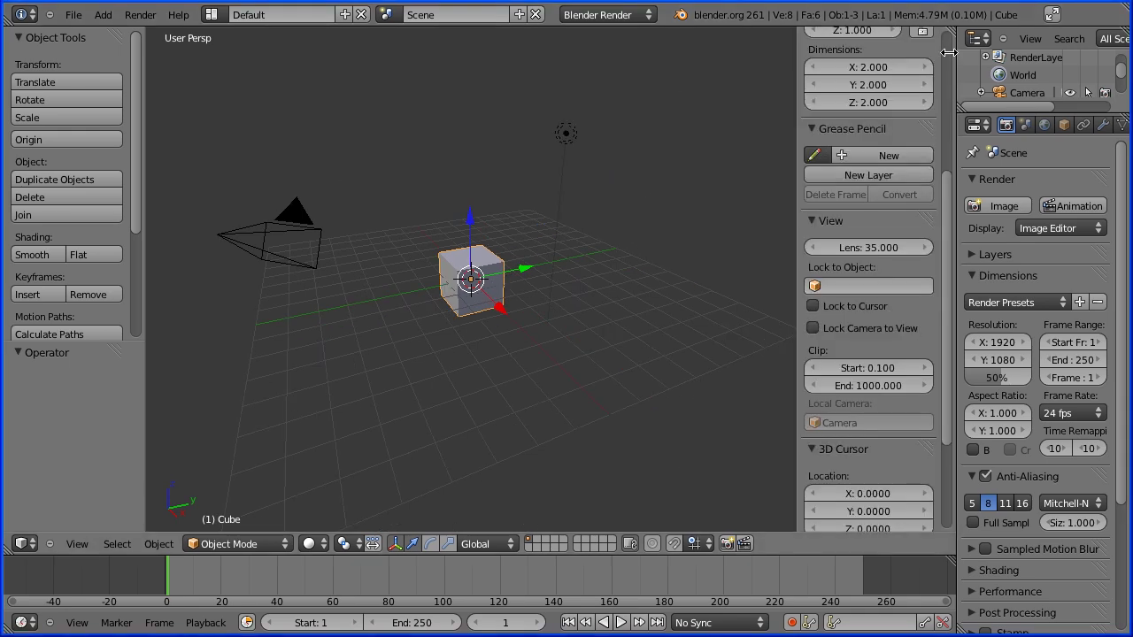
drag(948, 212, 947, 323)
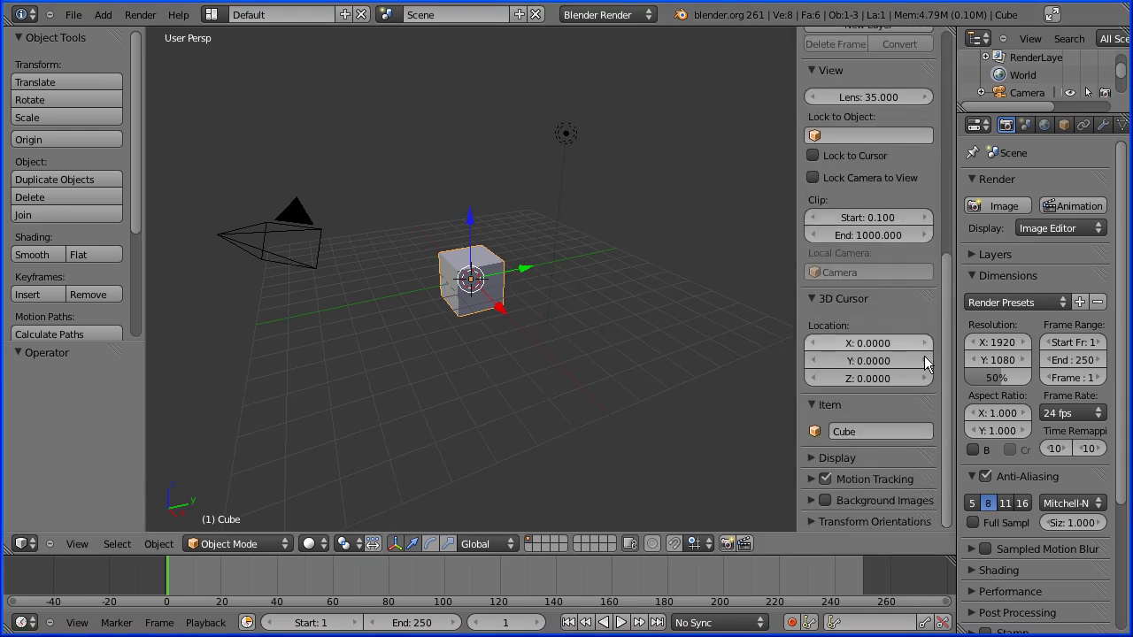
click(810, 500)
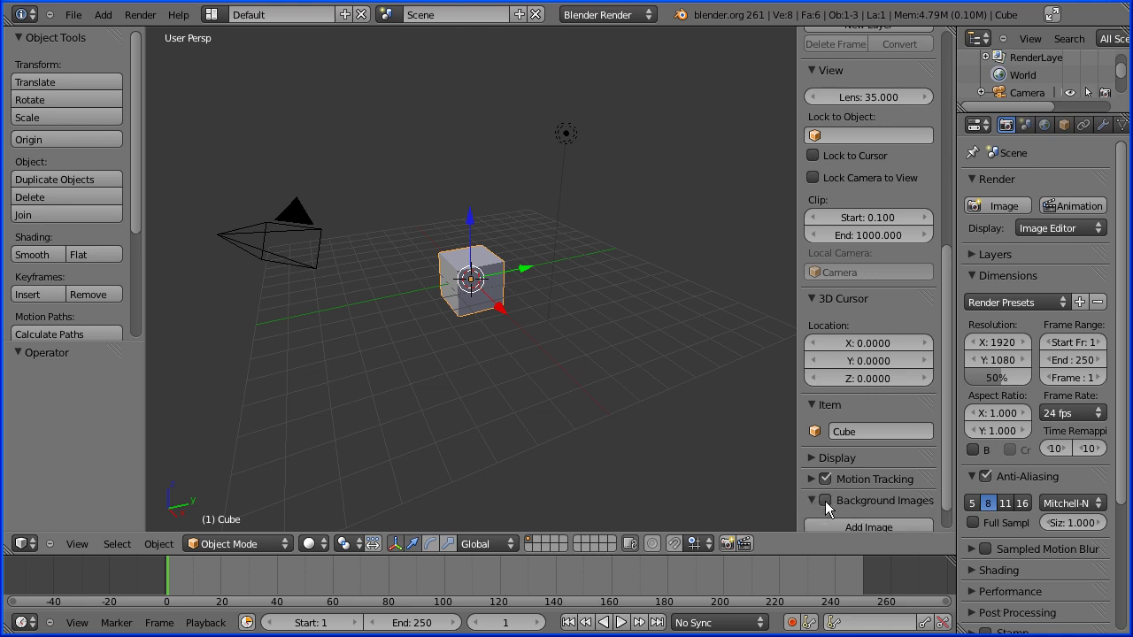
click(825, 501)
click(870, 526)
drag(951, 448, 939, 522)
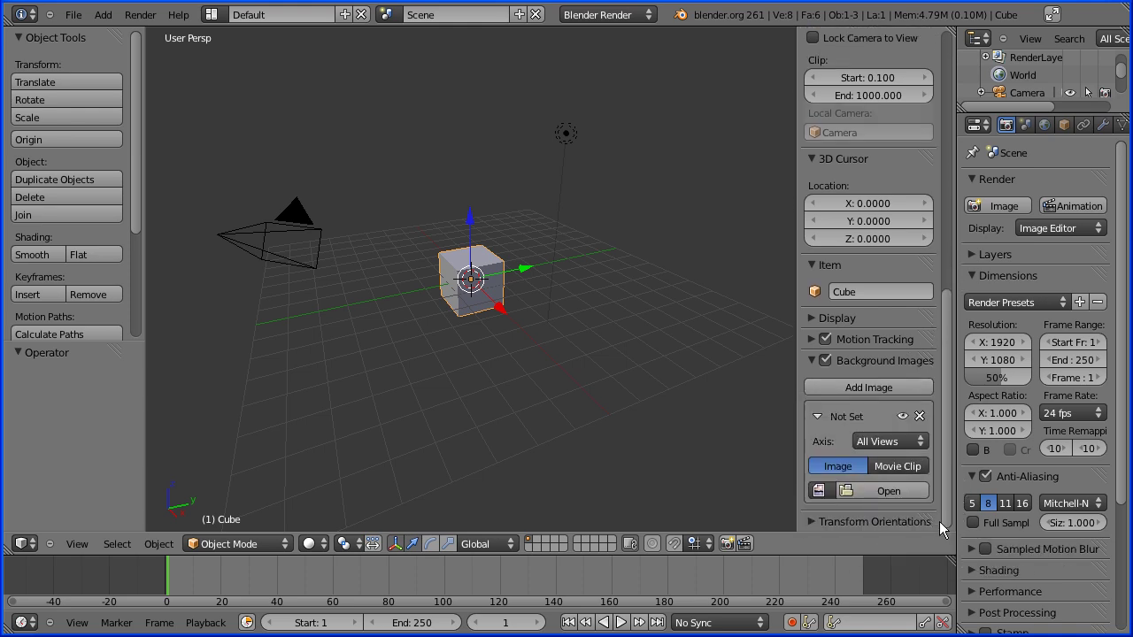
Load chess-pieces.jpg from the chess folder as the background image
click(885, 491)
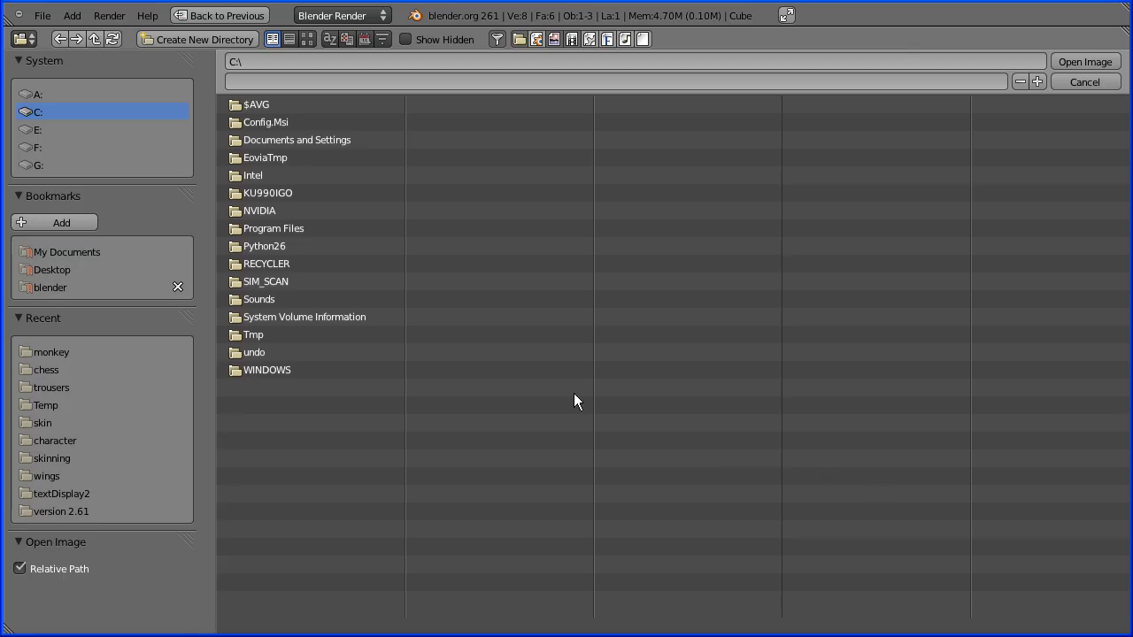
click(35, 370)
click(266, 122)
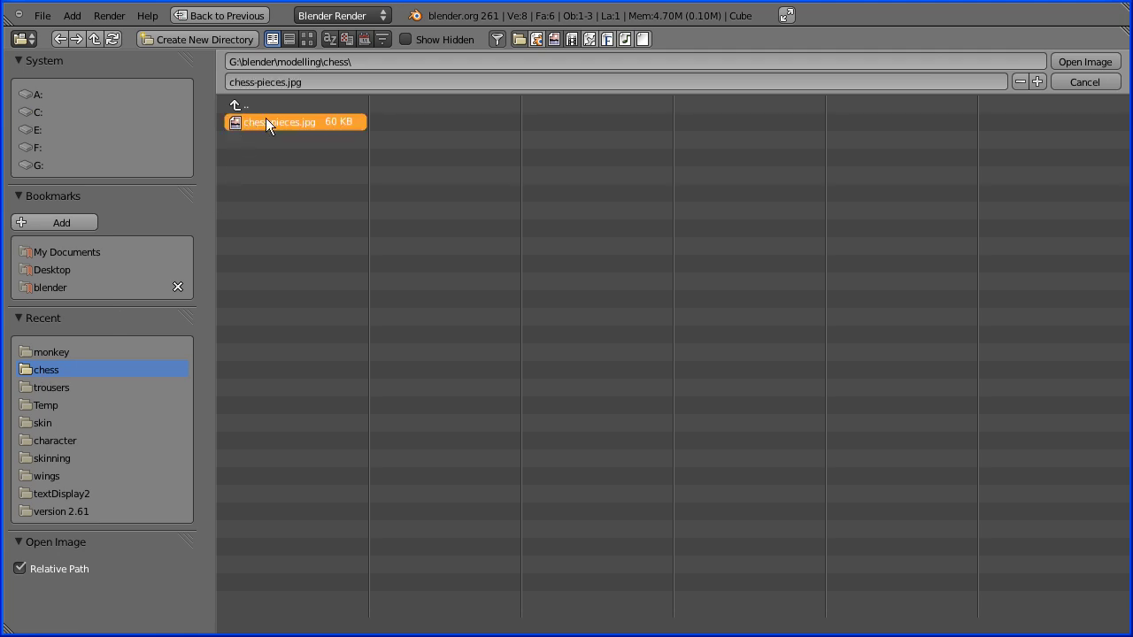
click(1103, 62)
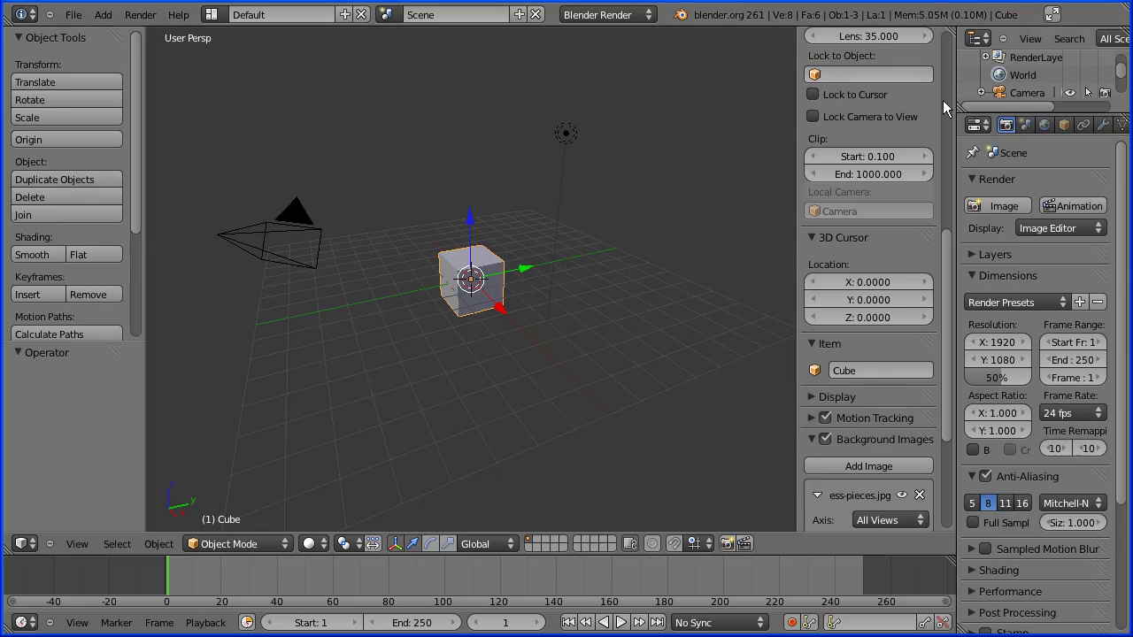
Switch to Front Orthographic view so the chess-pieces.jpg reference shows behind the cube
click(79, 544)
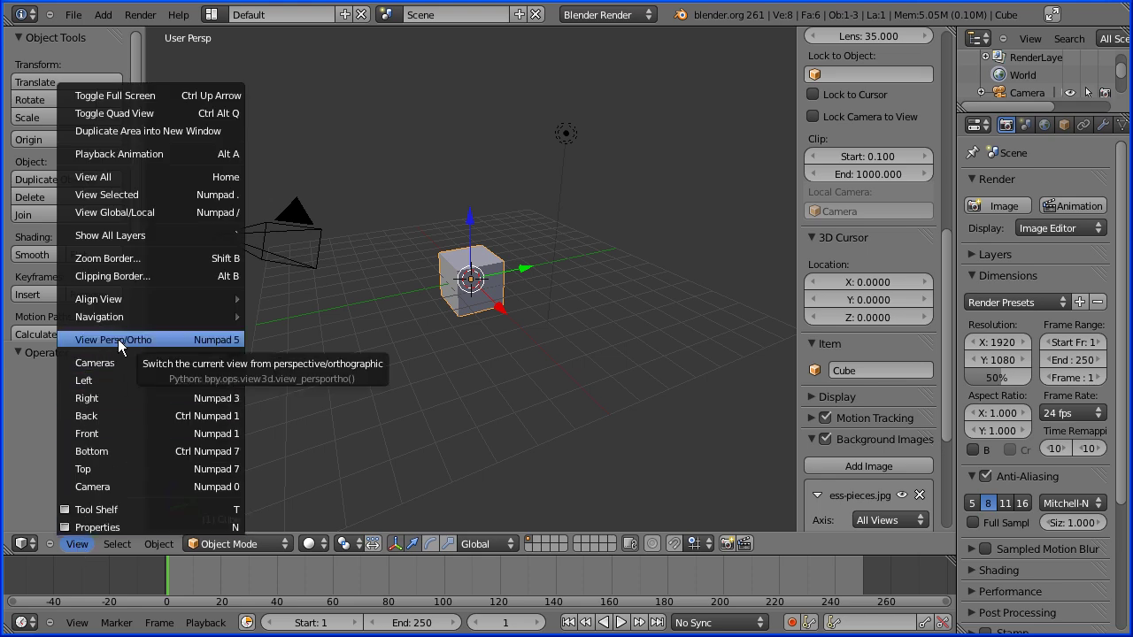
click(118, 339)
click(80, 542)
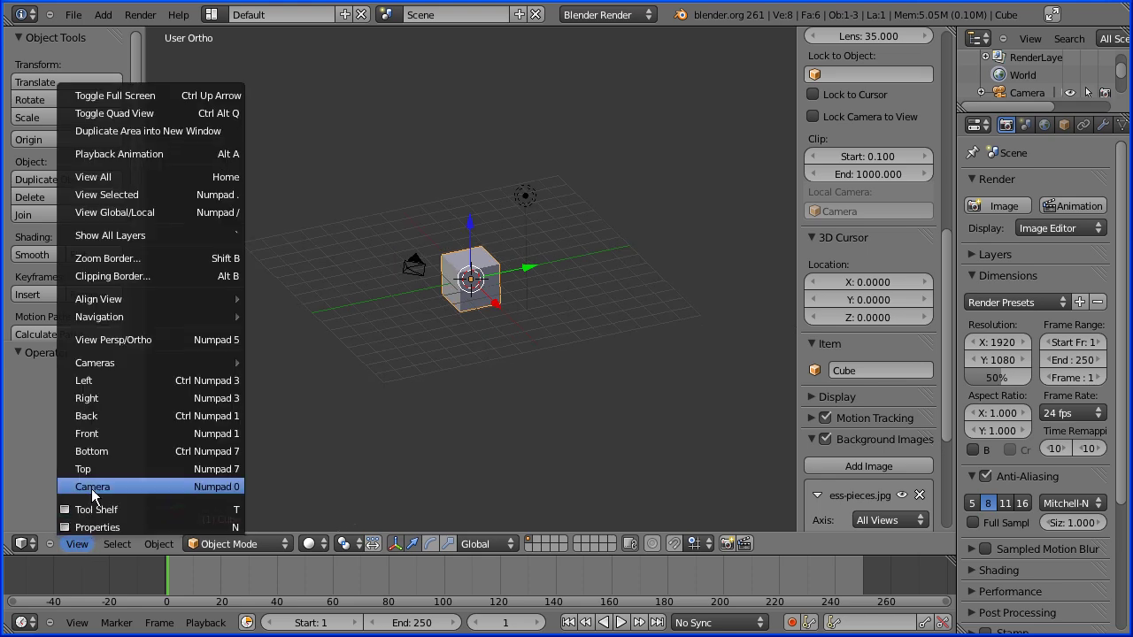
click(154, 435)
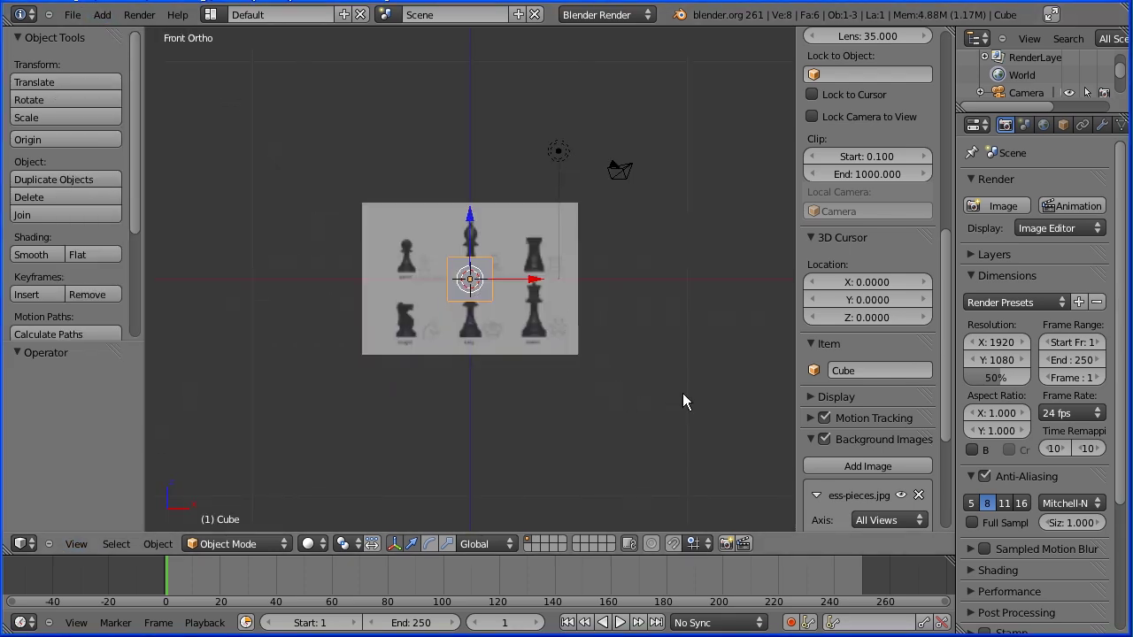
scroll(682, 393, up, 6)
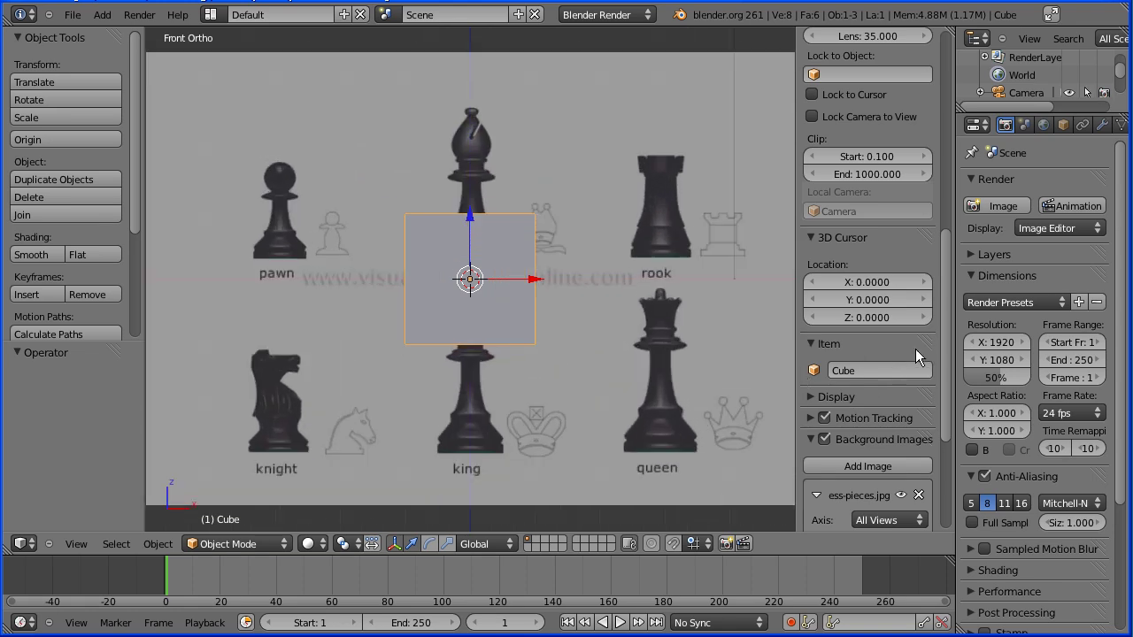
Scale the reference to 12.760 and offset it to X 7.682, Y -2.960
drag(947, 347, 942, 461)
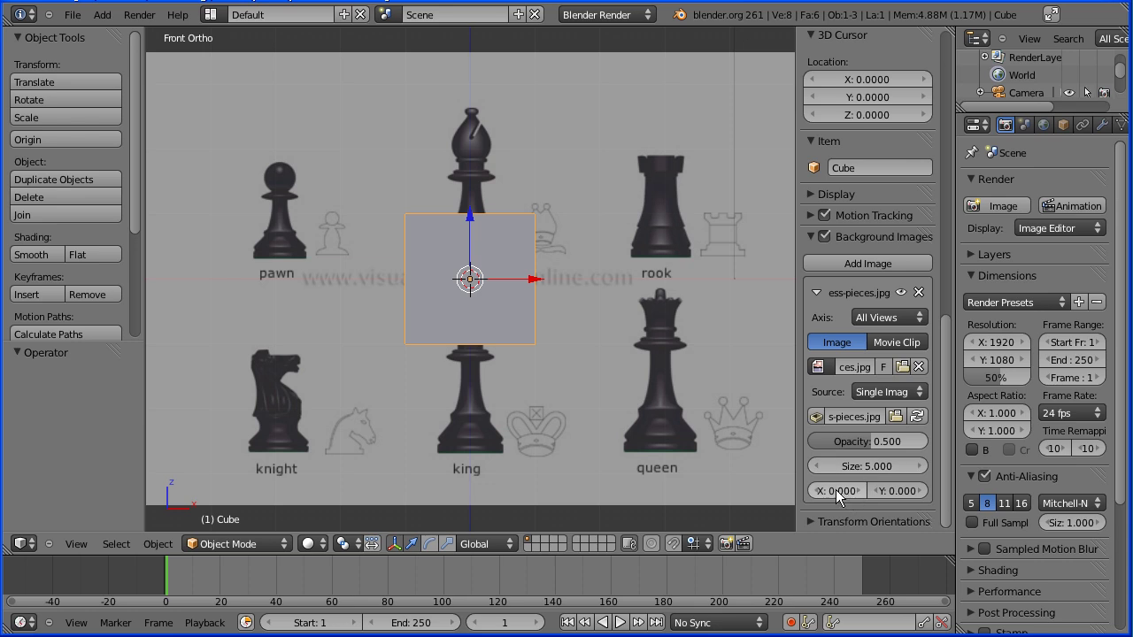
drag(836, 490, 891, 466)
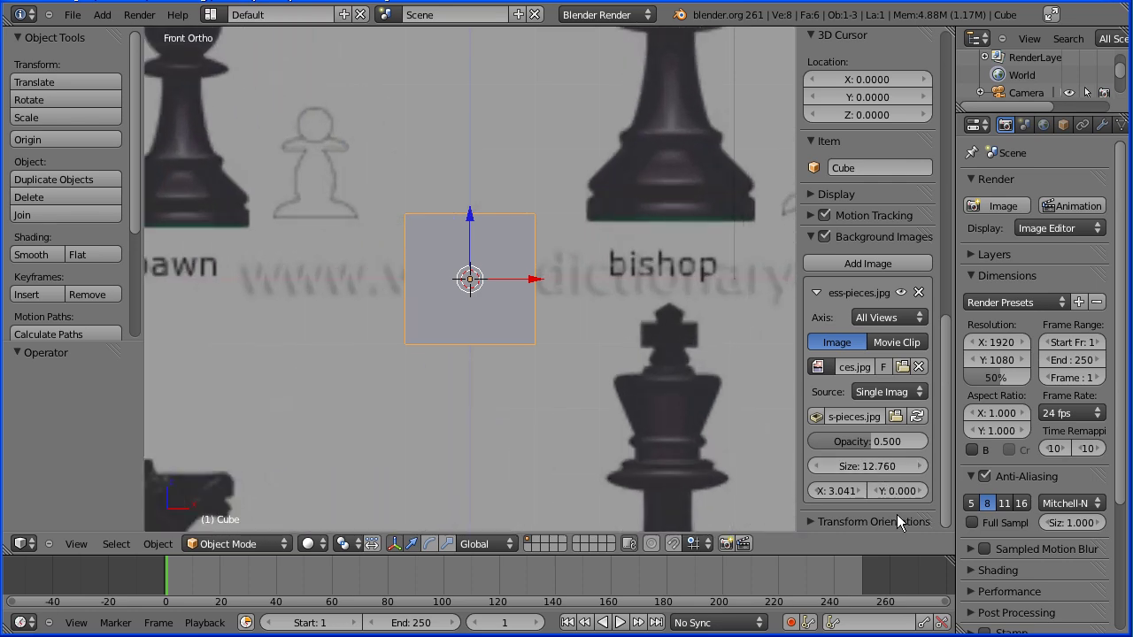
drag(899, 490, 867, 492)
Show the cube as wireframe and nudge the reference picture to align the pawn
click(328, 544)
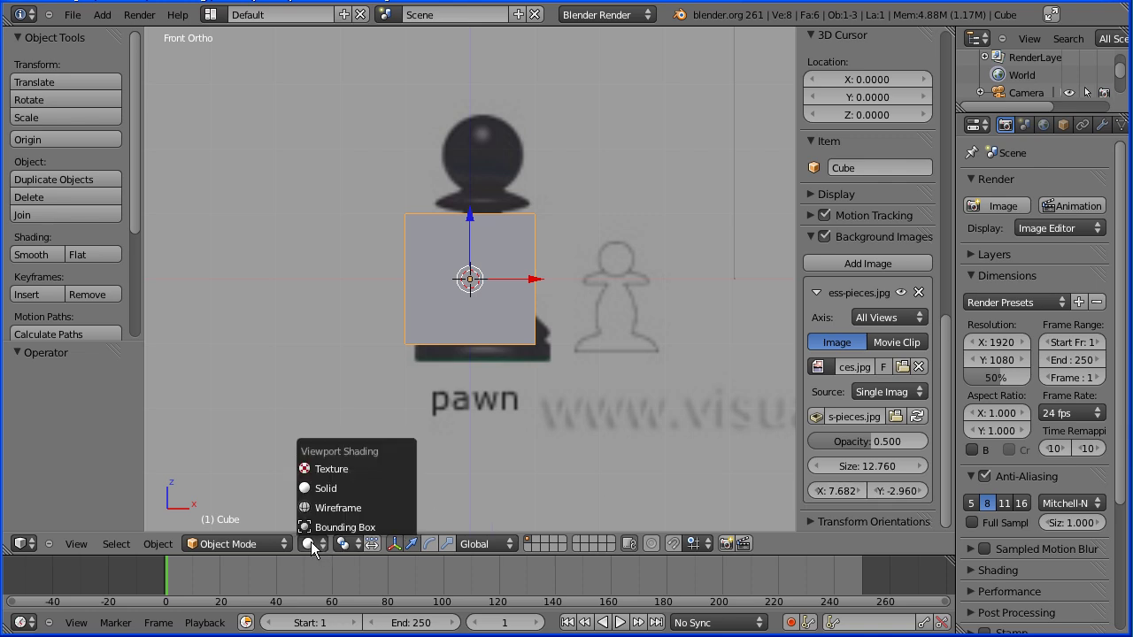
click(339, 507)
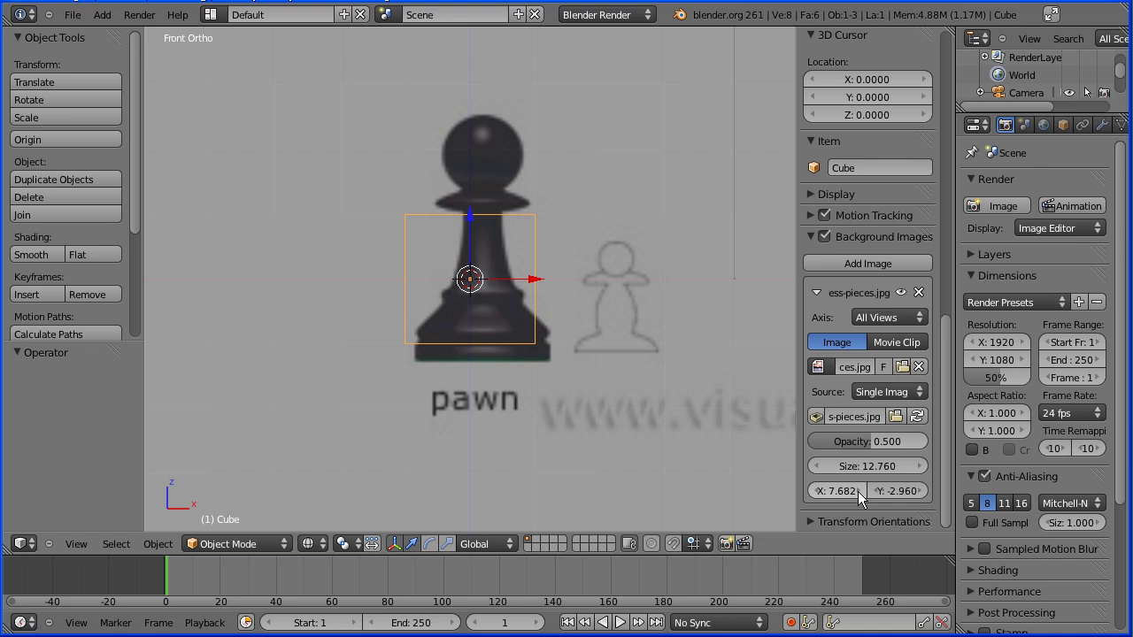
click(814, 492)
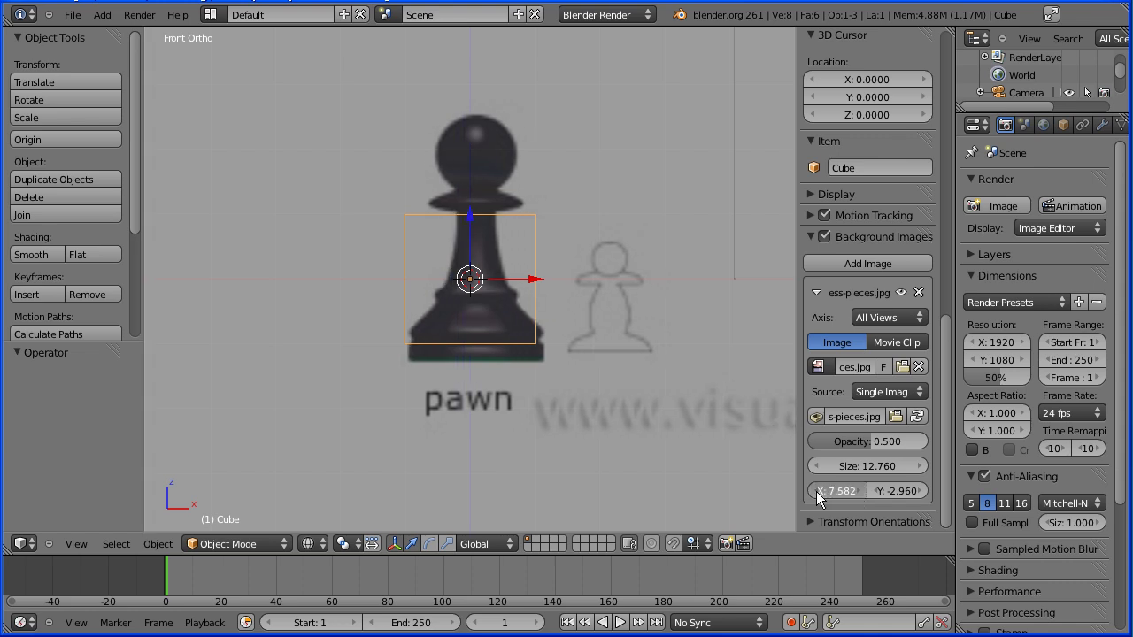
click(814, 492)
click(873, 491)
click(873, 491)
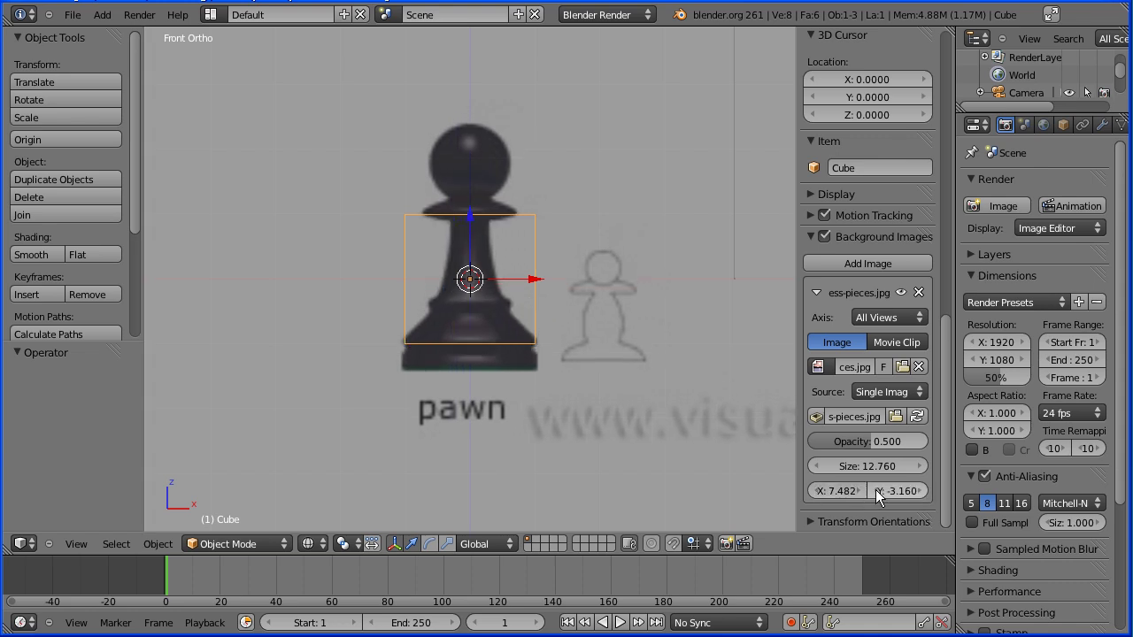
click(920, 494)
click(921, 492)
click(920, 492)
click(921, 492)
click(920, 493)
click(921, 492)
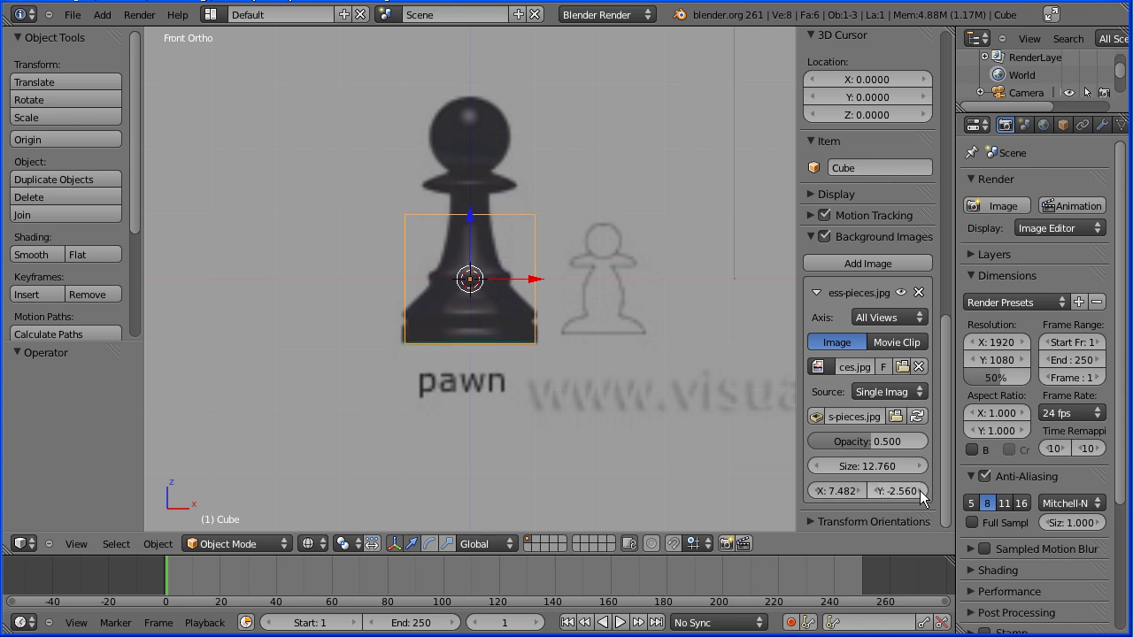
Set the background size to 12.1 with offsets X 7.1 and Y -2.5
scroll(610, 321, up, 4)
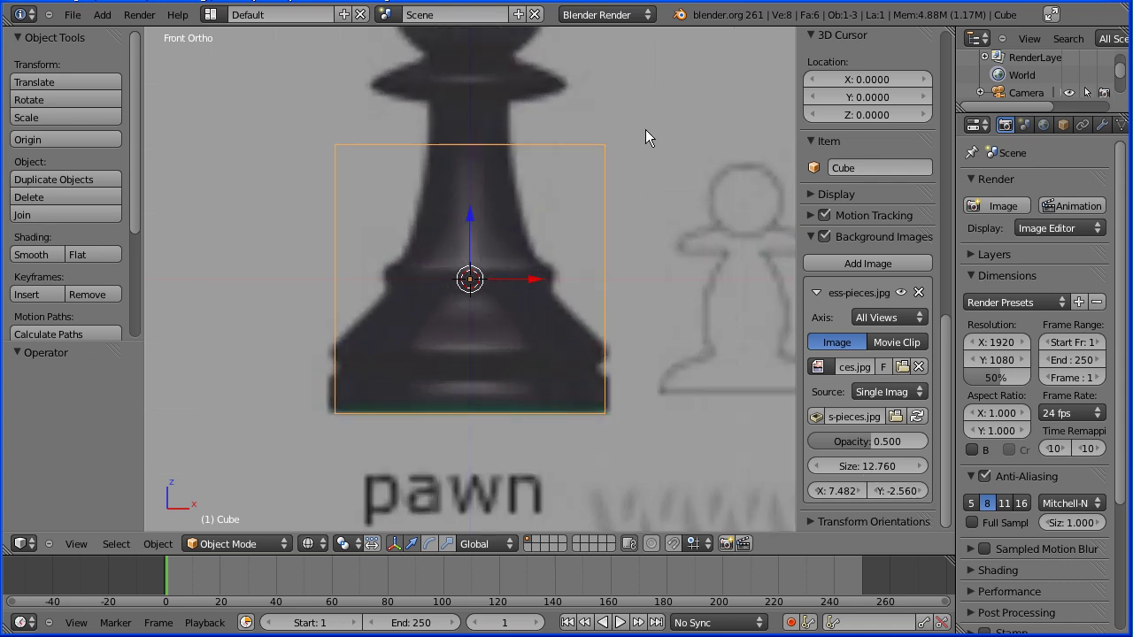
shift+middle_drag(646, 131, 640, 244)
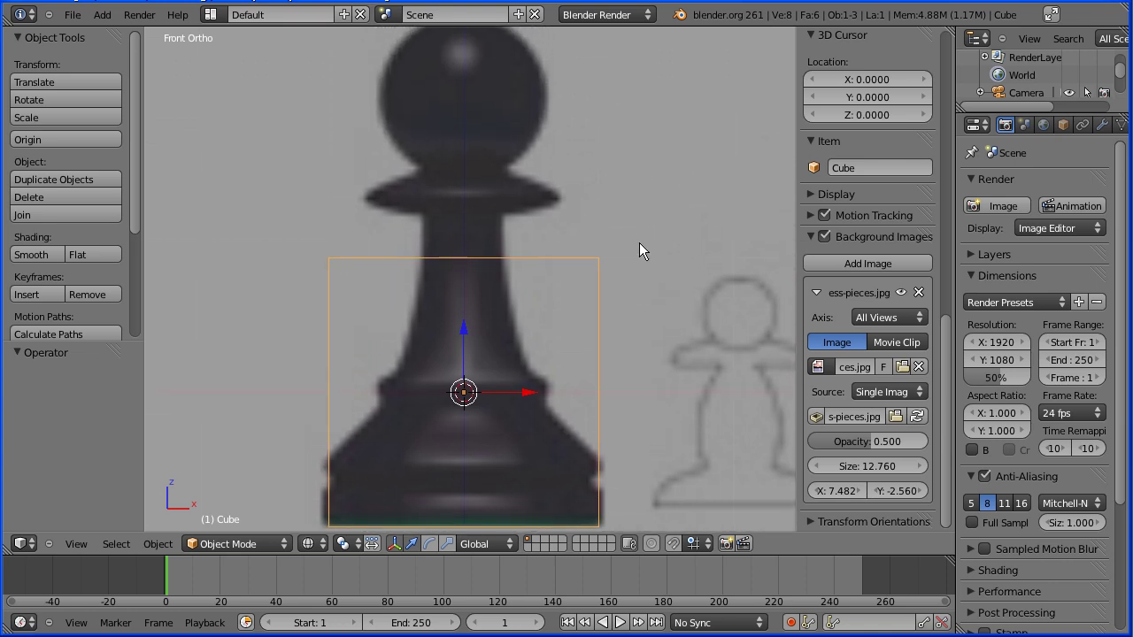
scroll(639, 243, down, 1)
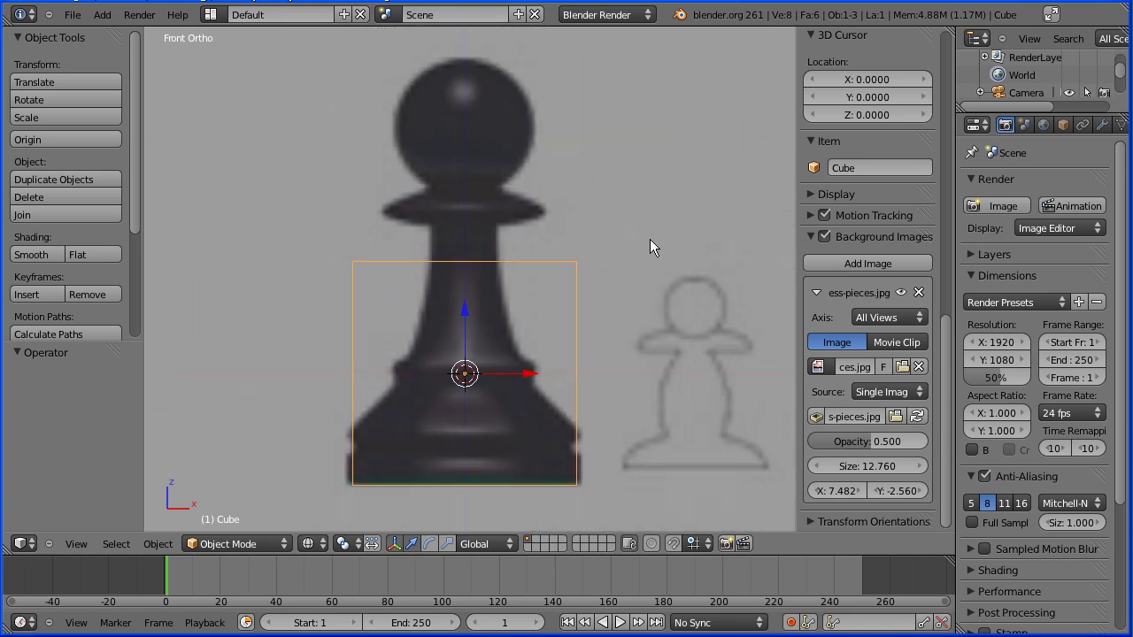
click(883, 471)
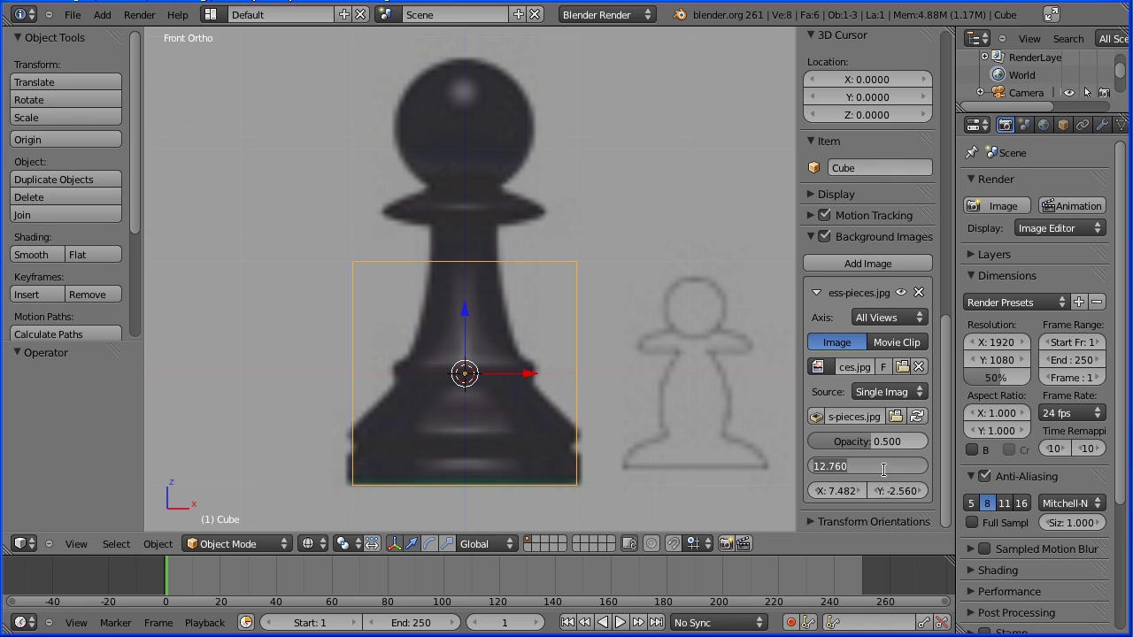
text(12.1)
key(Return)
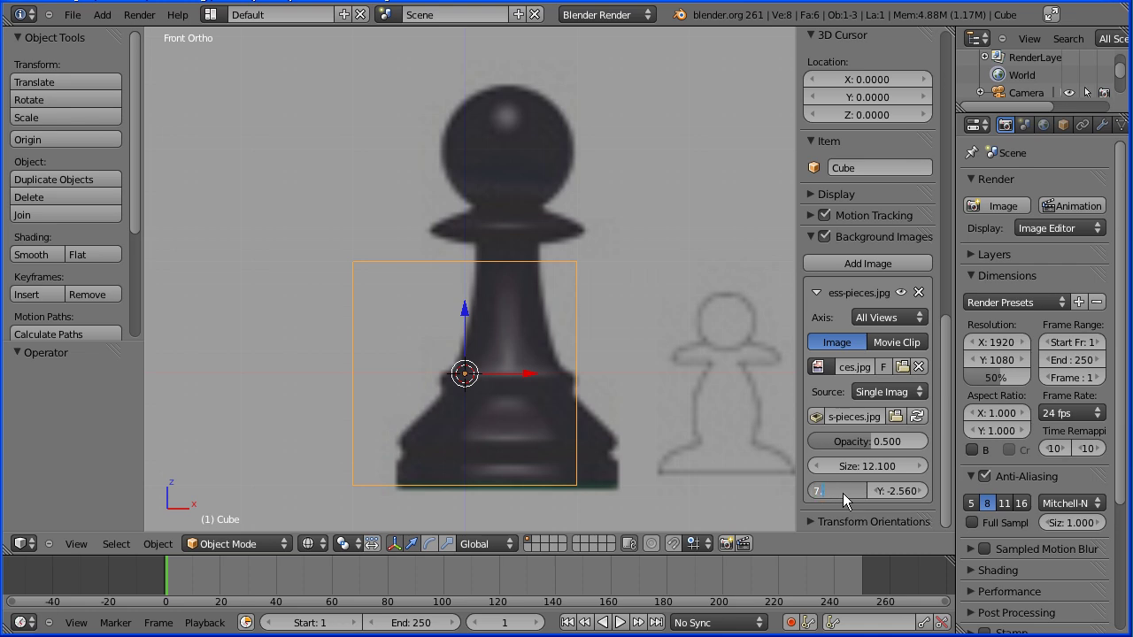
key(Return)
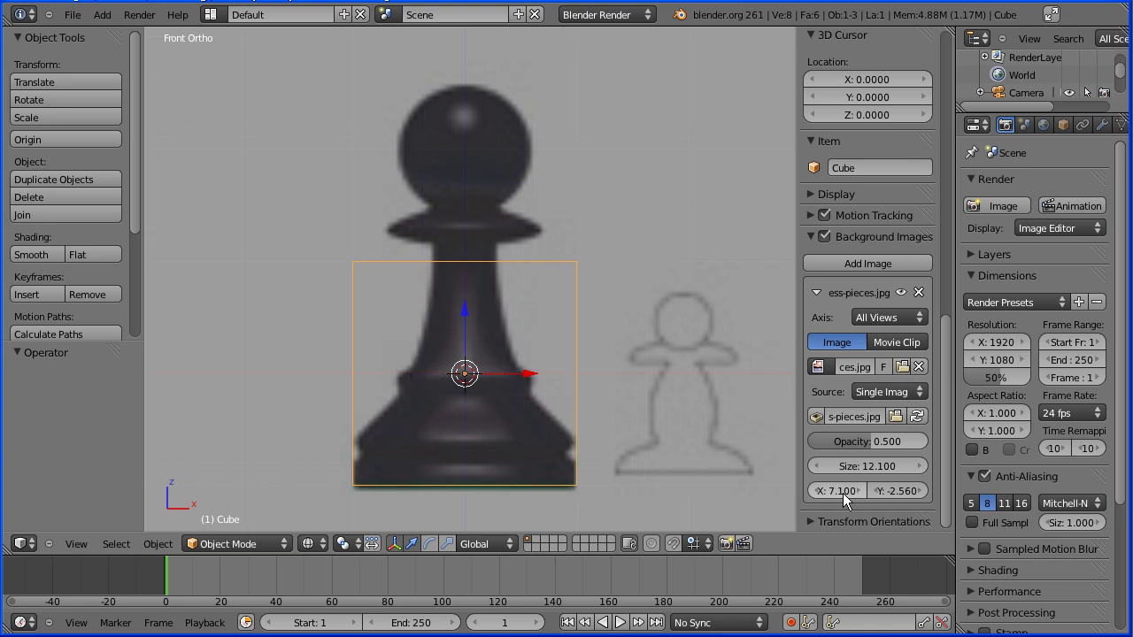
click(899, 495)
text(-2.5)
key(Return)
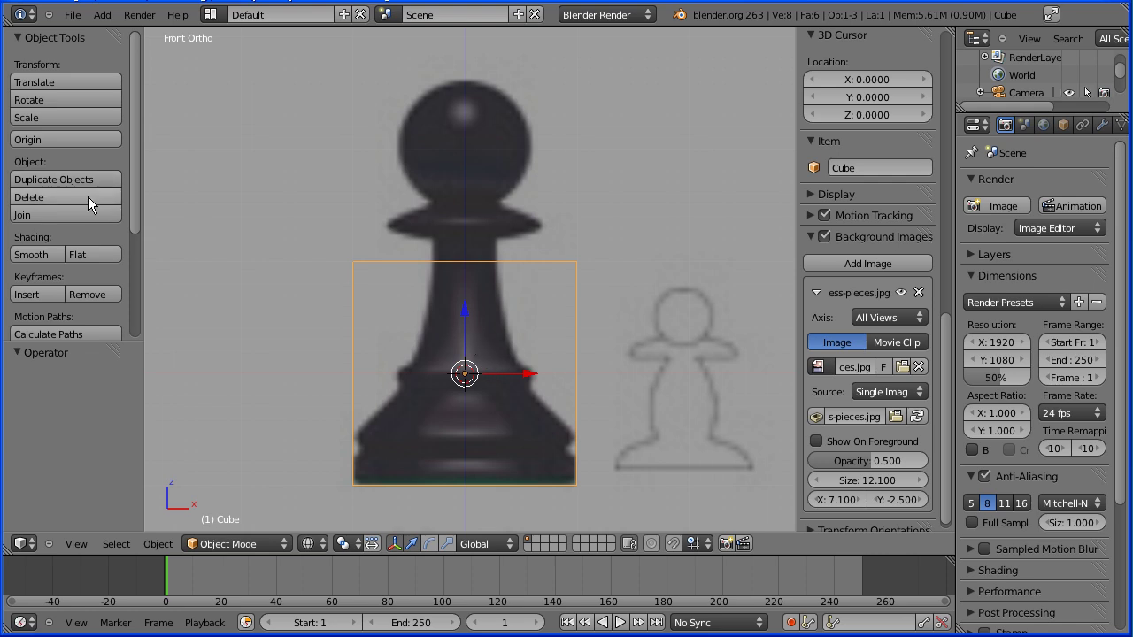
Delete the default cube and add a 32-vertex cylinder of radius 1 and depth 2
click(87, 196)
click(88, 199)
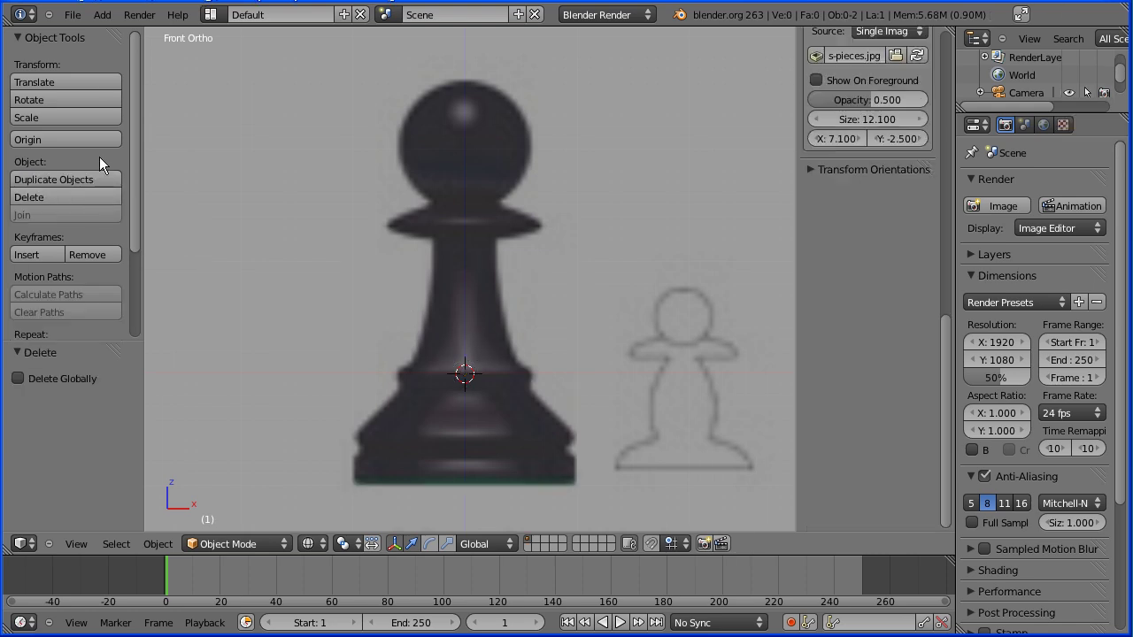
click(110, 16)
mouse_move(115, 33)
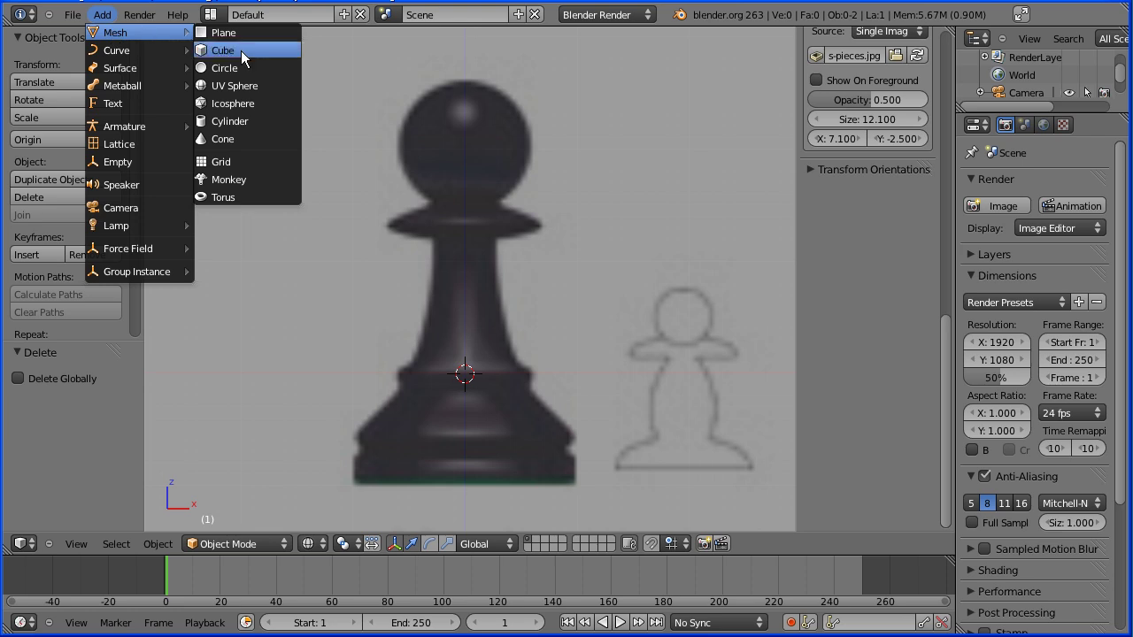
click(292, 121)
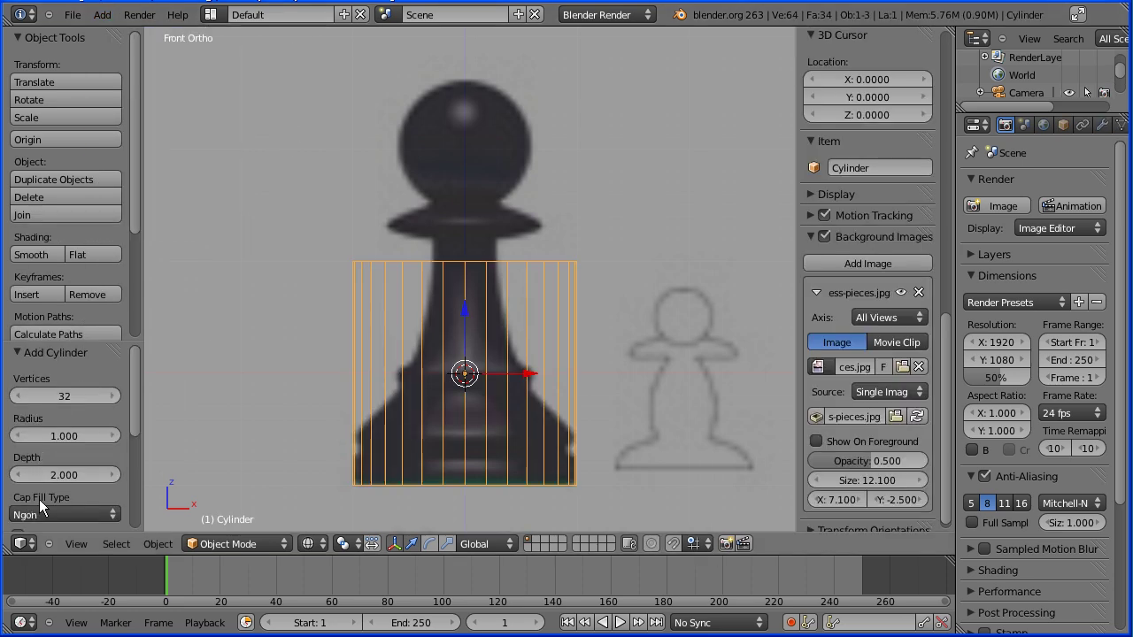
click(63, 514)
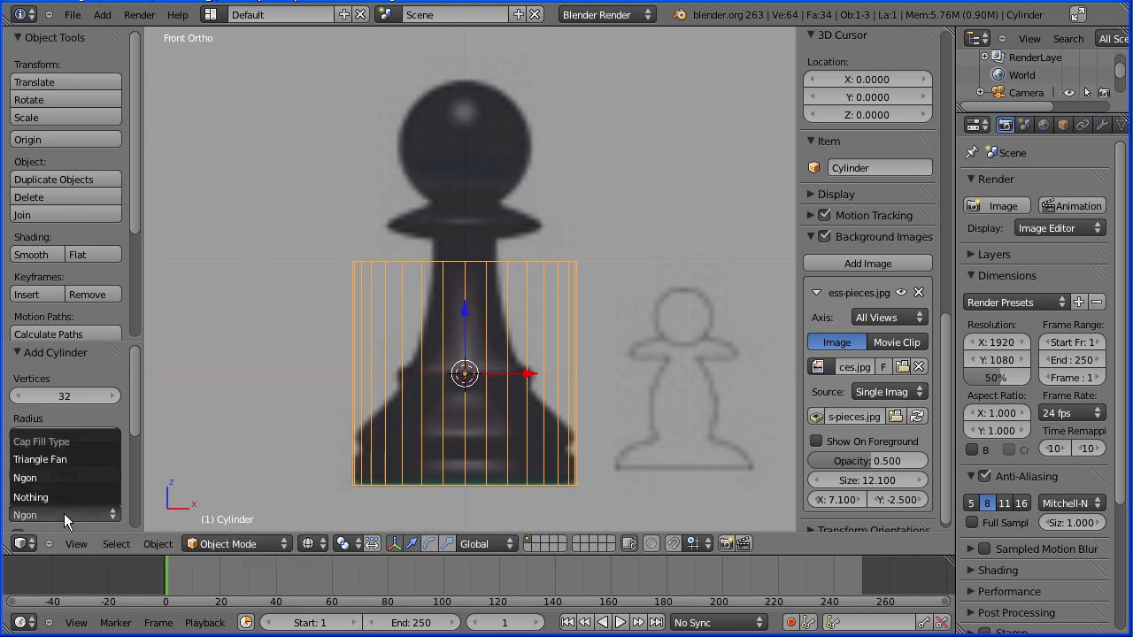
Use Triangle Fan caps, flatten the cylinder to 0.131 on Z, and lower it 0.860
click(84, 461)
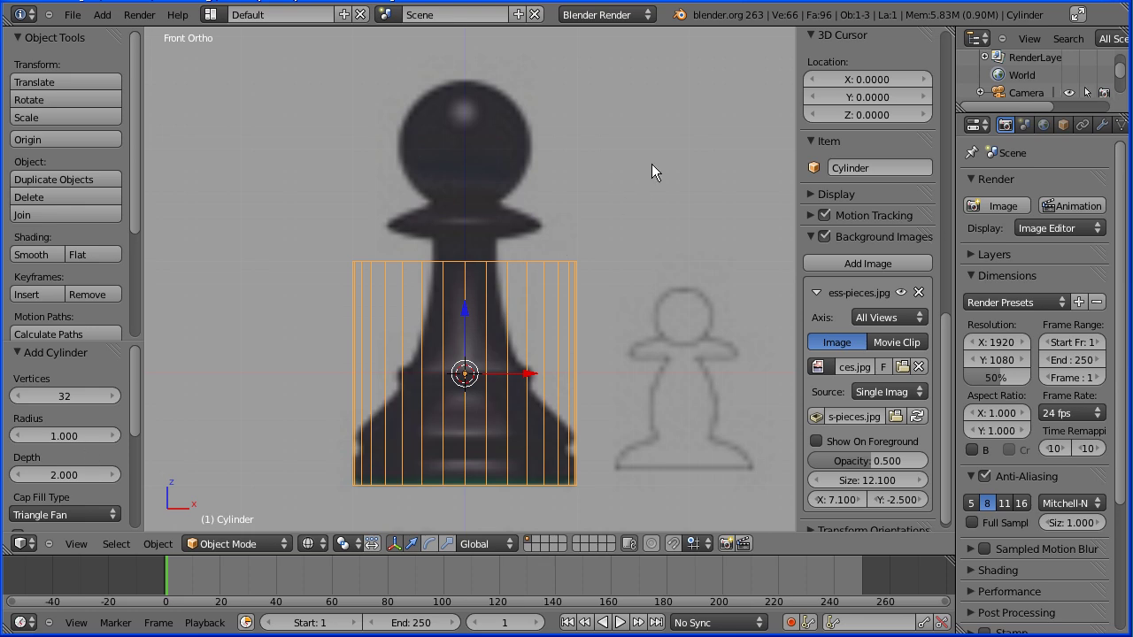
key(s)
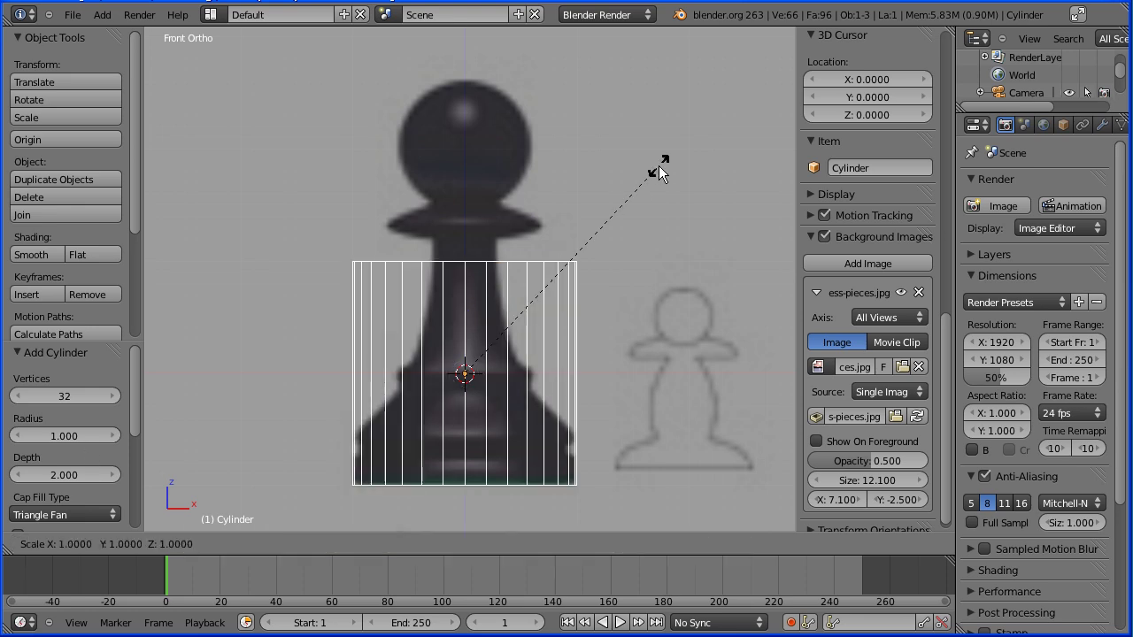
key(z)
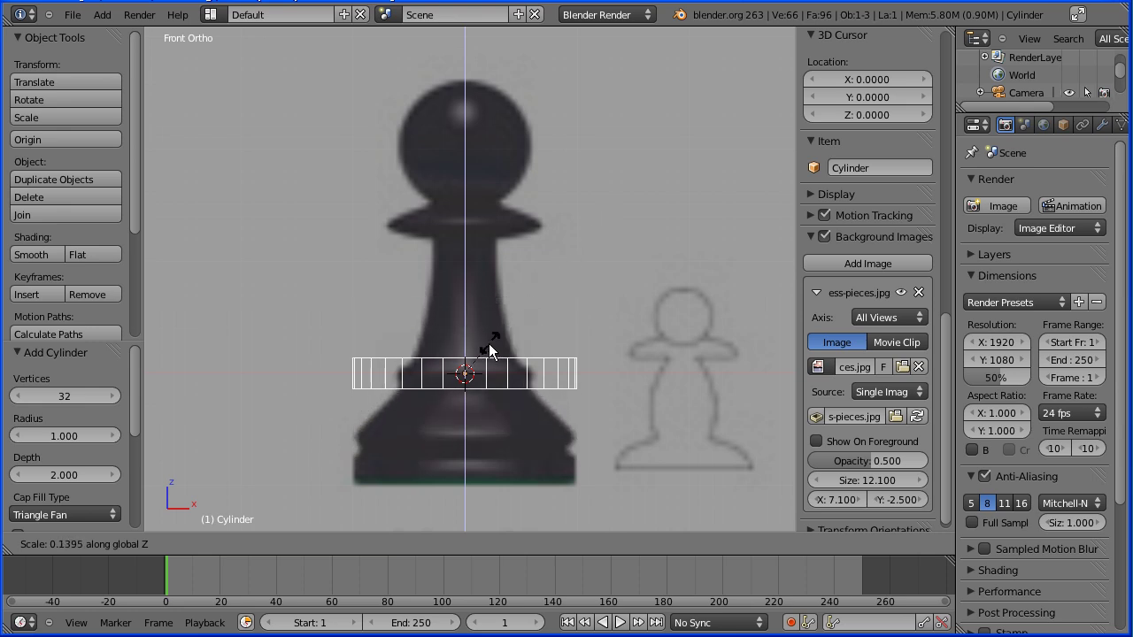
click(472, 319)
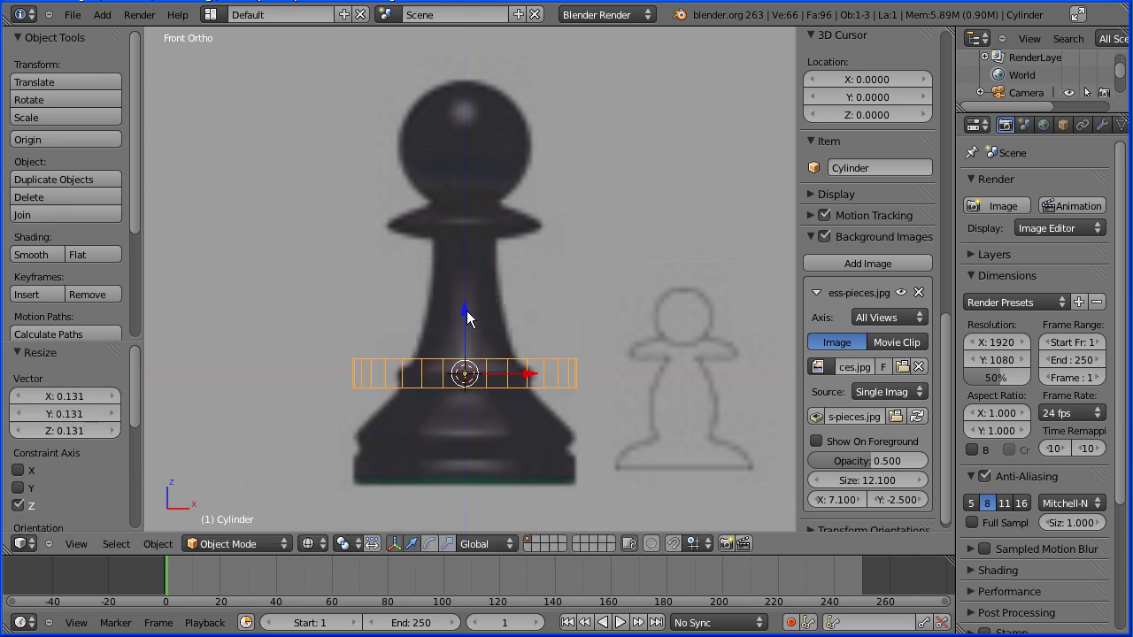
key(g)
key(z)
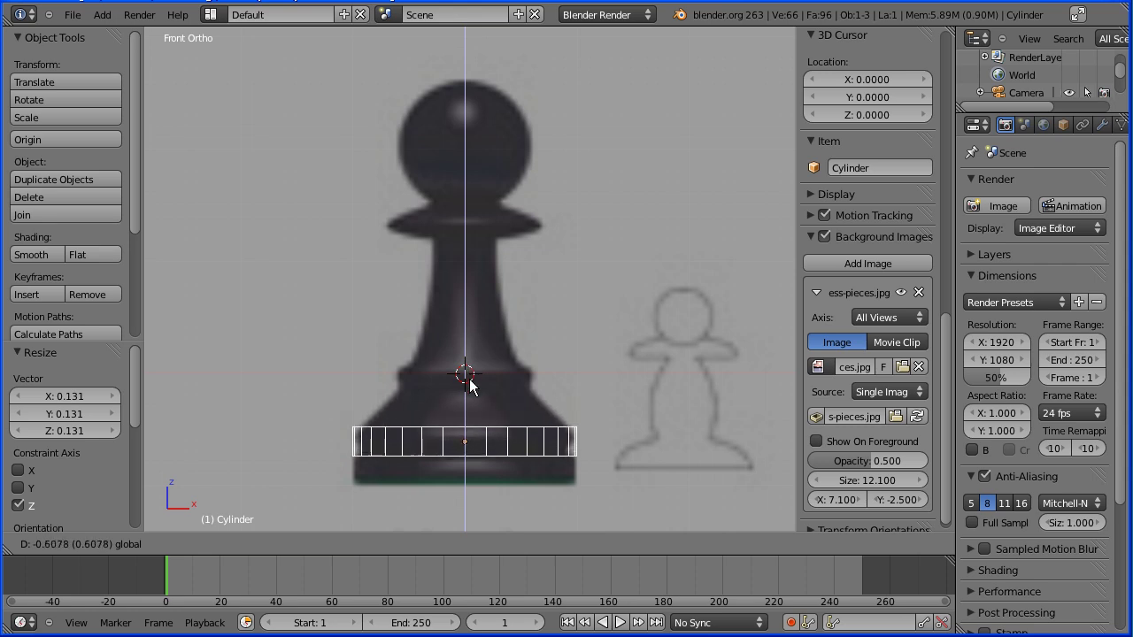
click(470, 407)
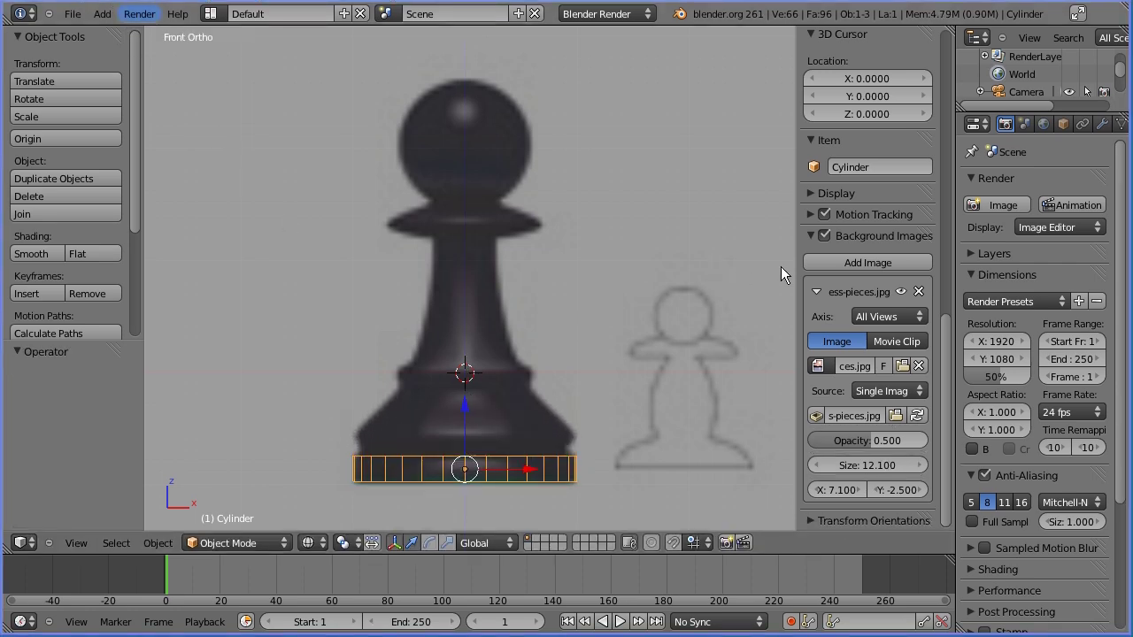
Split the viewport in two, with the right view in front perspective and its tool shelf hidden
drag(801, 259, 949, 248)
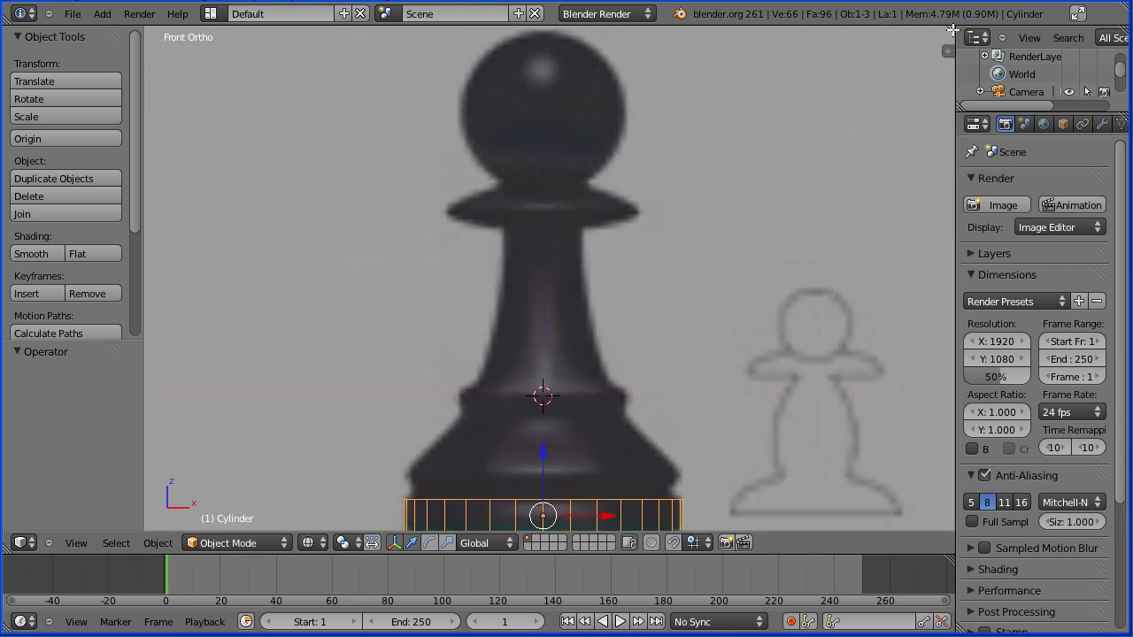
drag(953, 31, 513, 53)
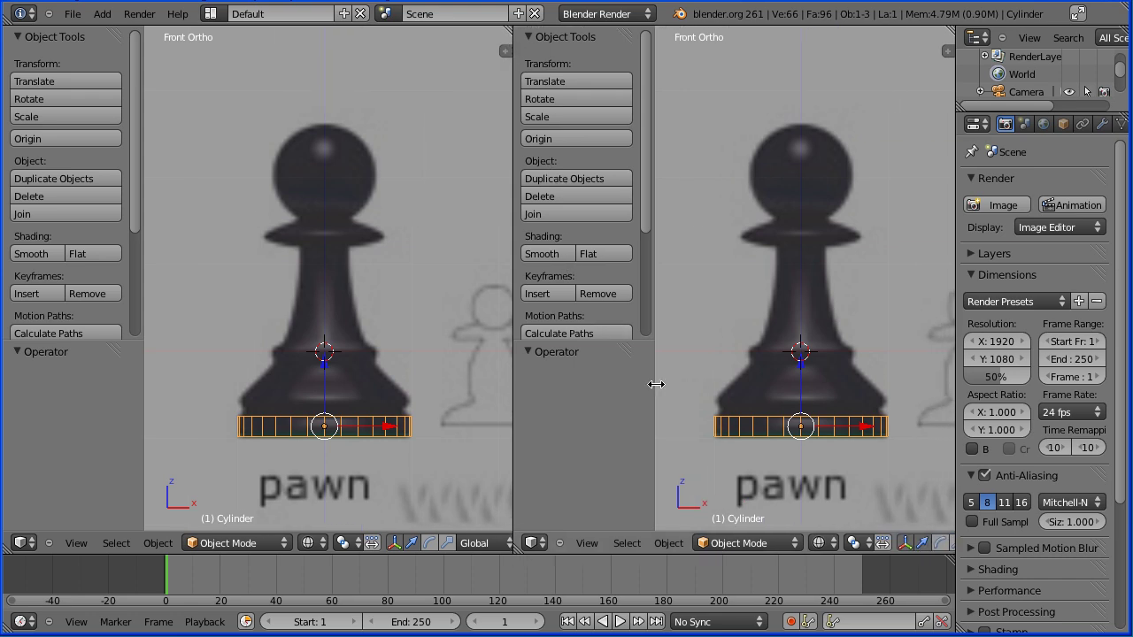
drag(649, 384, 496, 392)
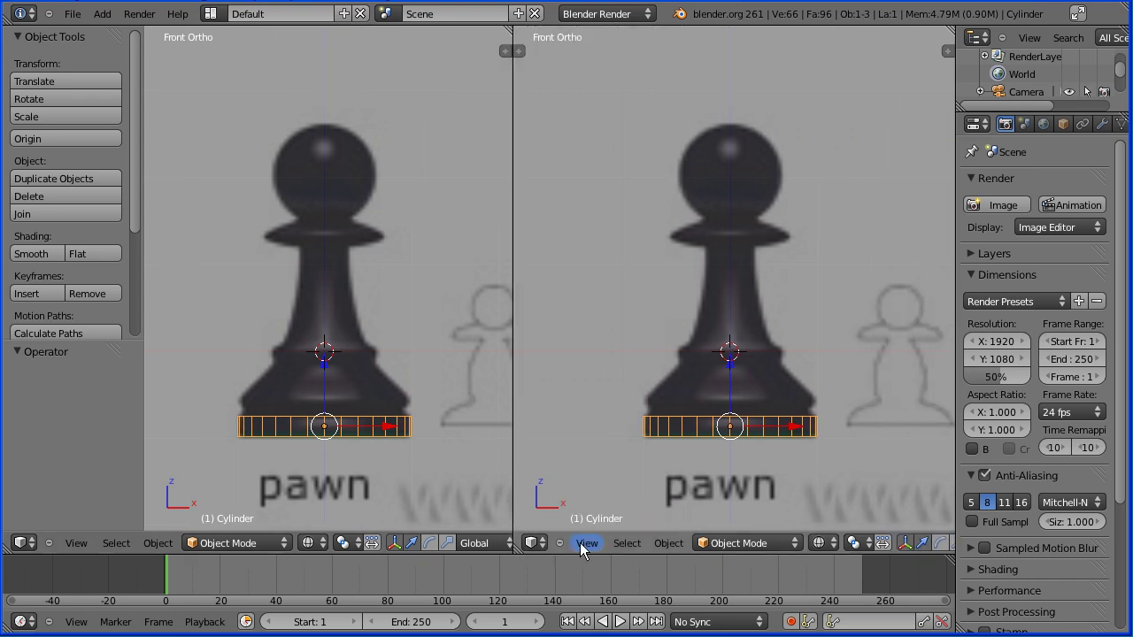
click(585, 544)
click(603, 341)
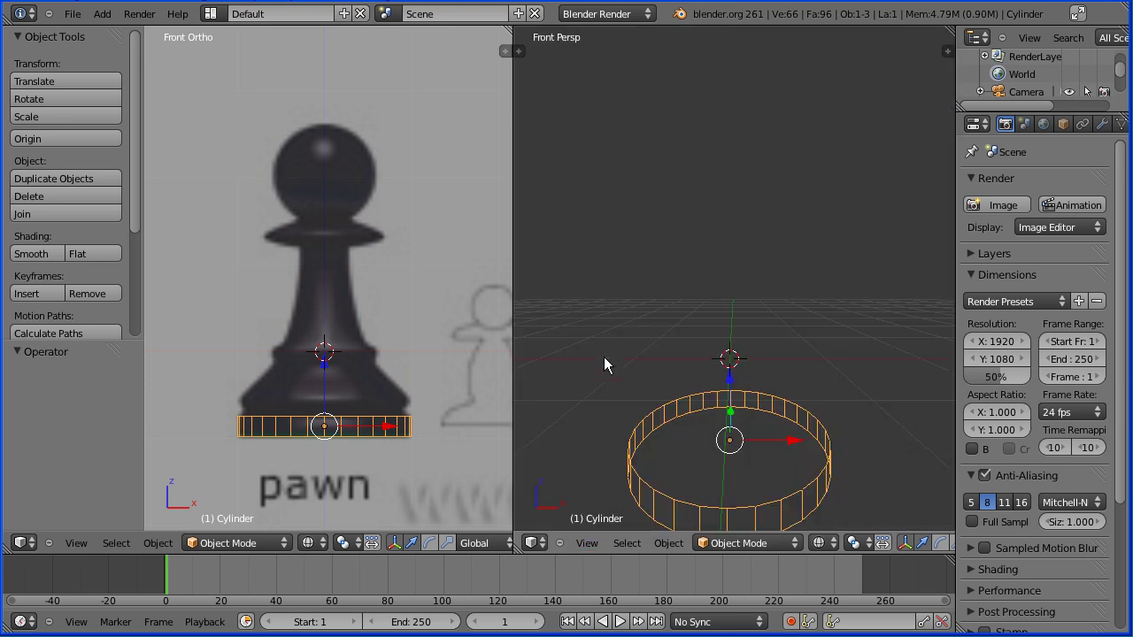
click(250, 542)
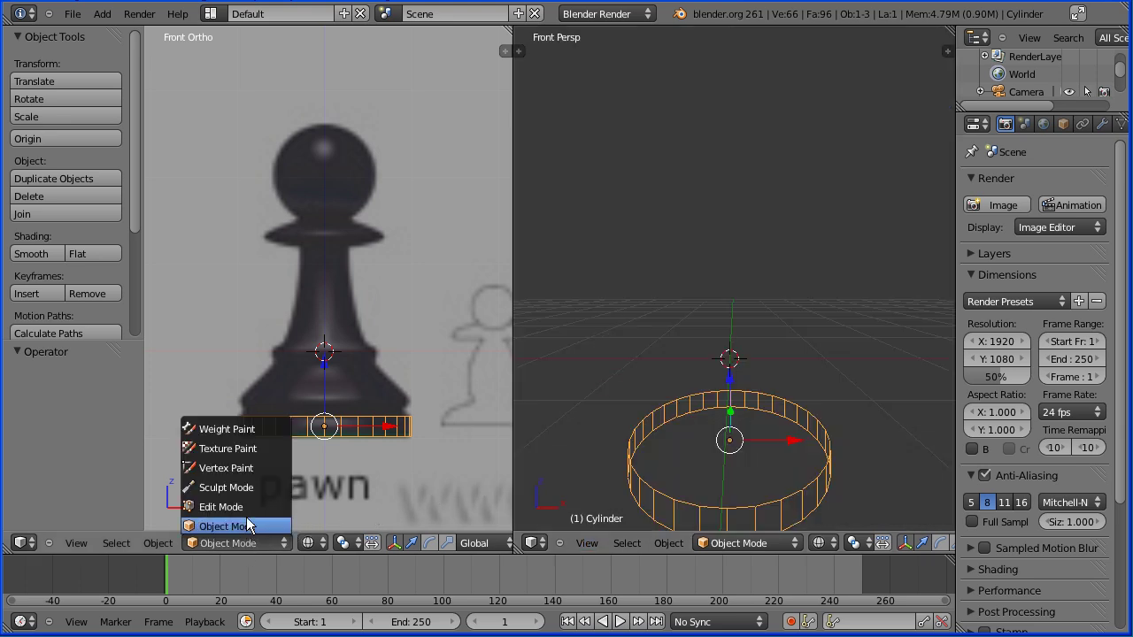
Enter Edit Mode, give the right view Solid shading, and select the disc's top faces
click(245, 510)
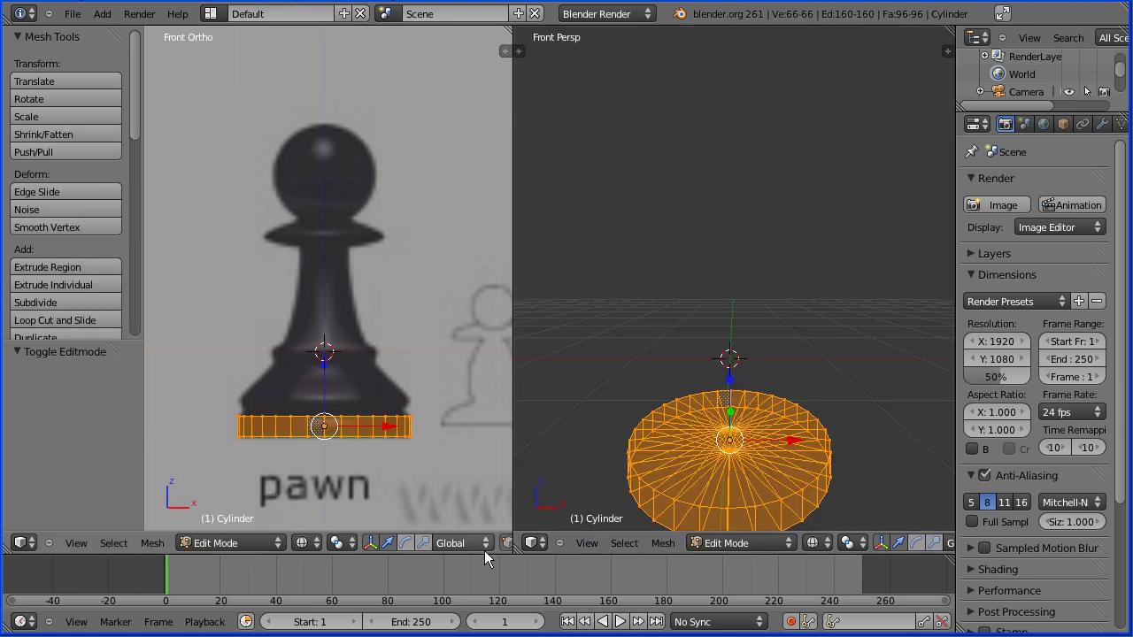
click(558, 544)
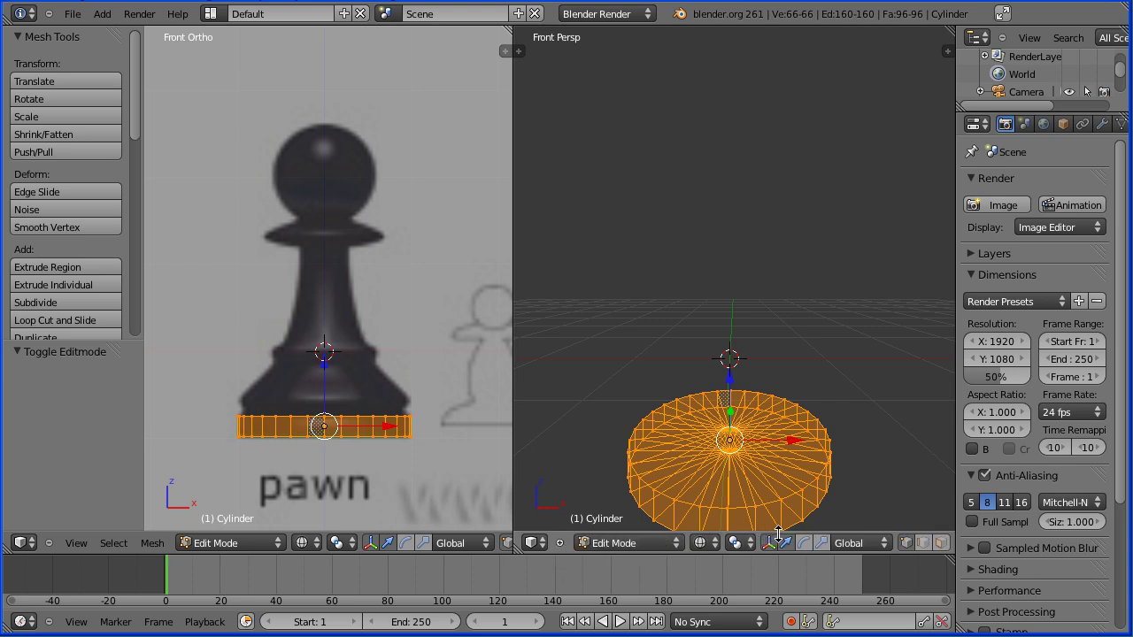
click(711, 543)
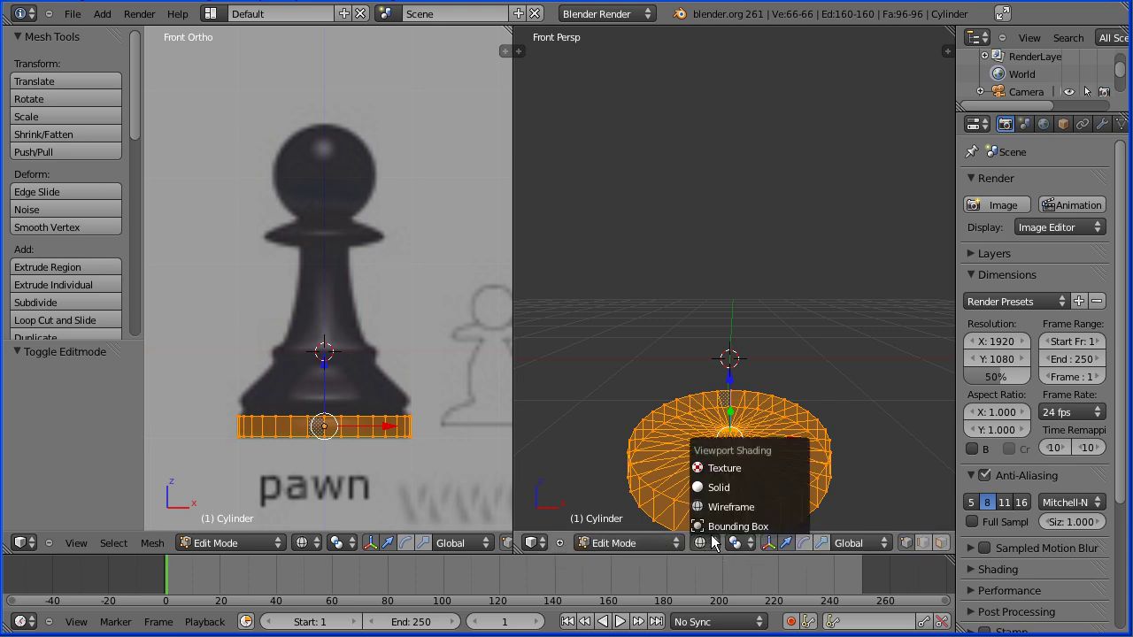
click(718, 488)
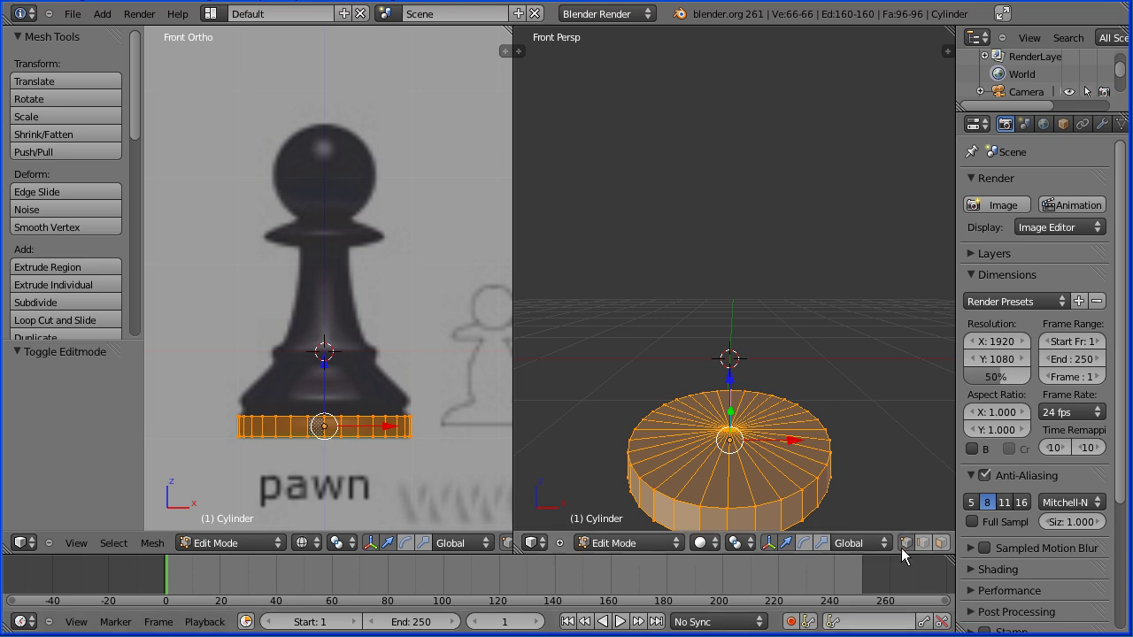
click(941, 543)
right_click(740, 493)
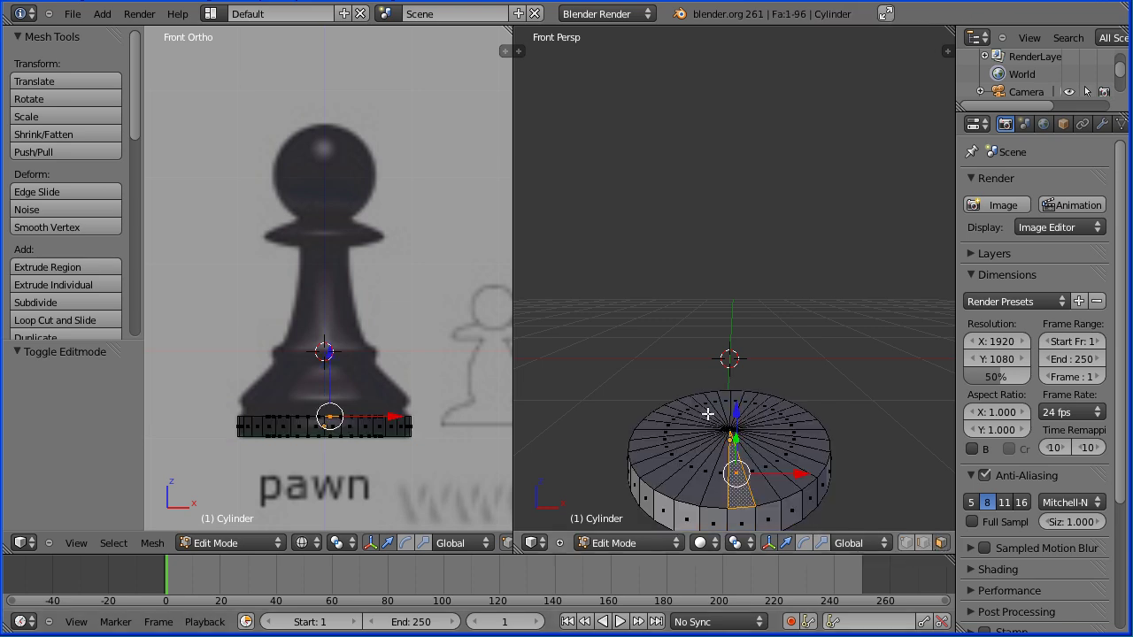
key(l)
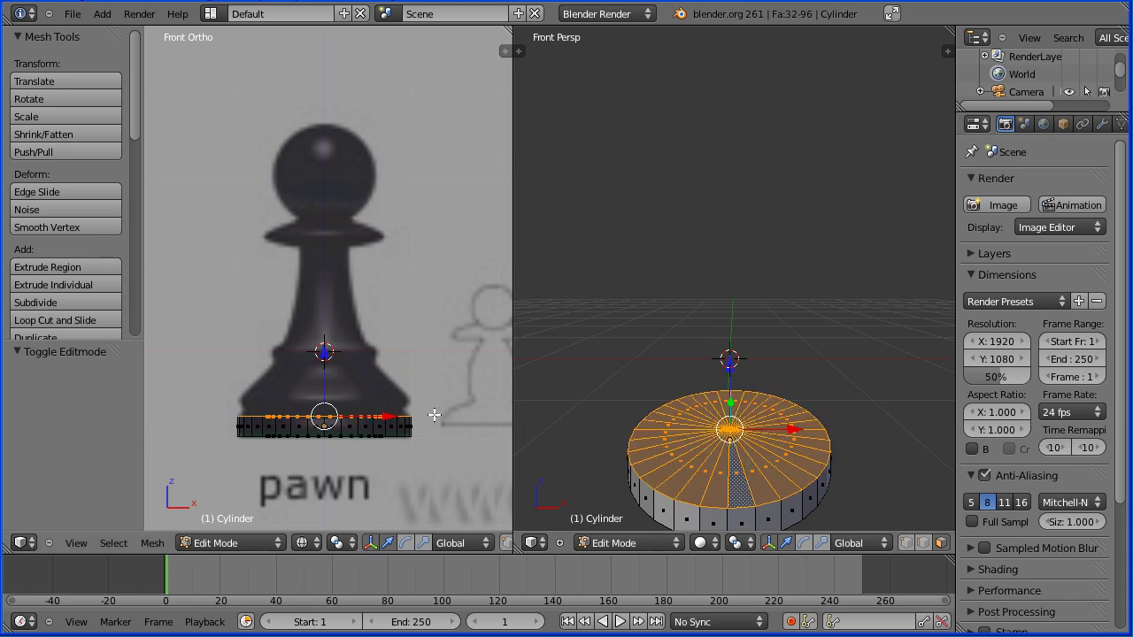
scroll(437, 356, up, 1)
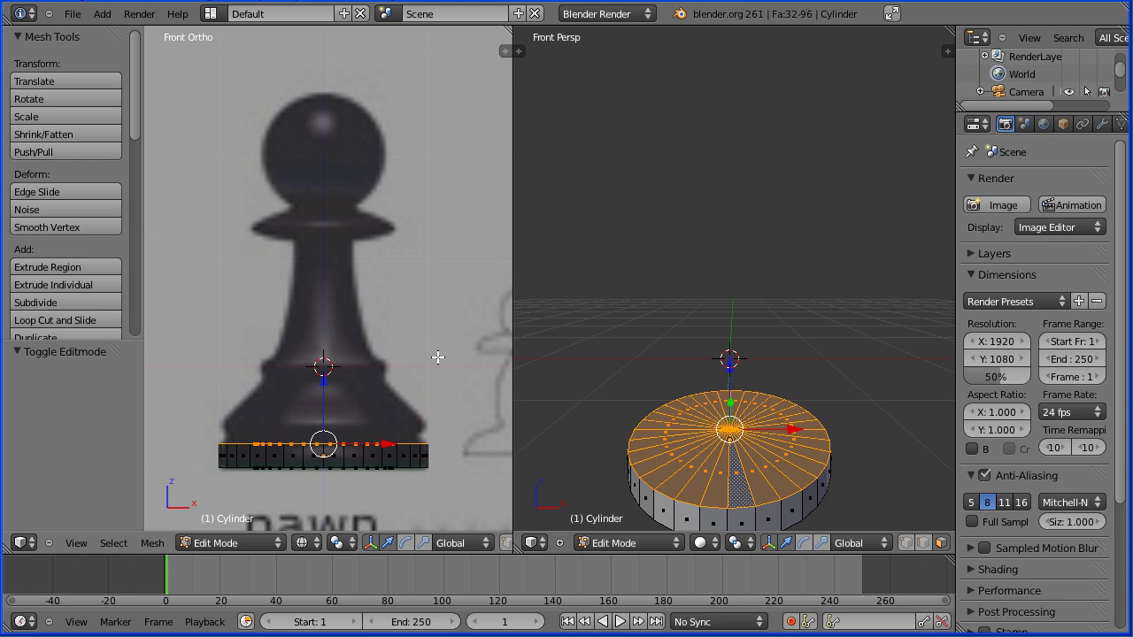
scroll(437, 356, up, 1)
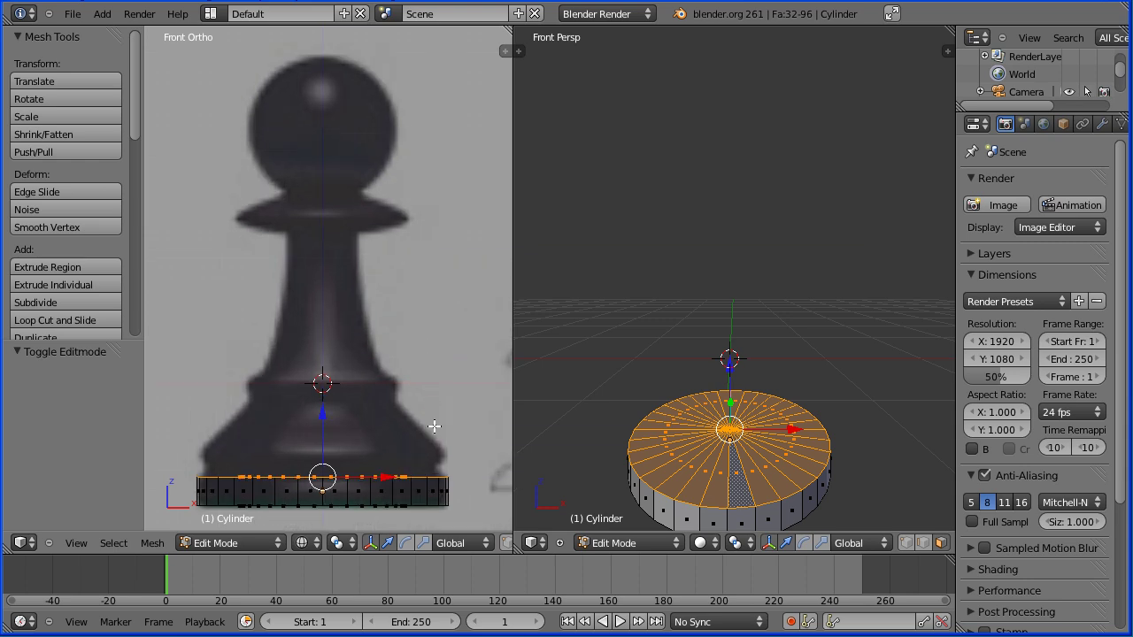
Extrude the first base tiers, scaling their top rings to 0.925, 1.054 and 0.826
key(e)
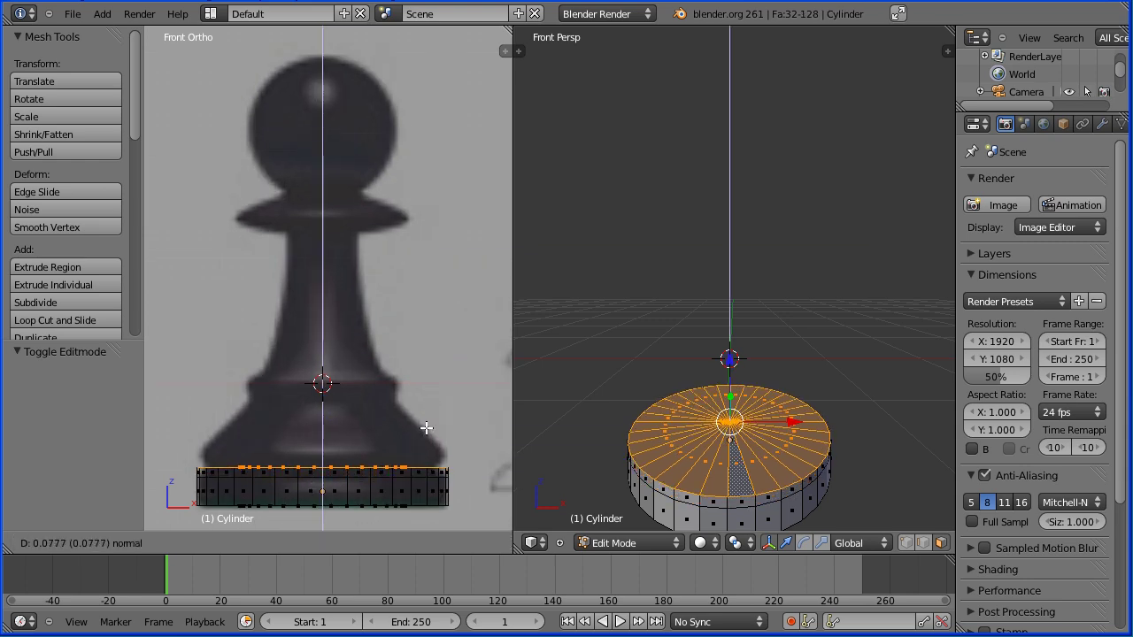
click(428, 425)
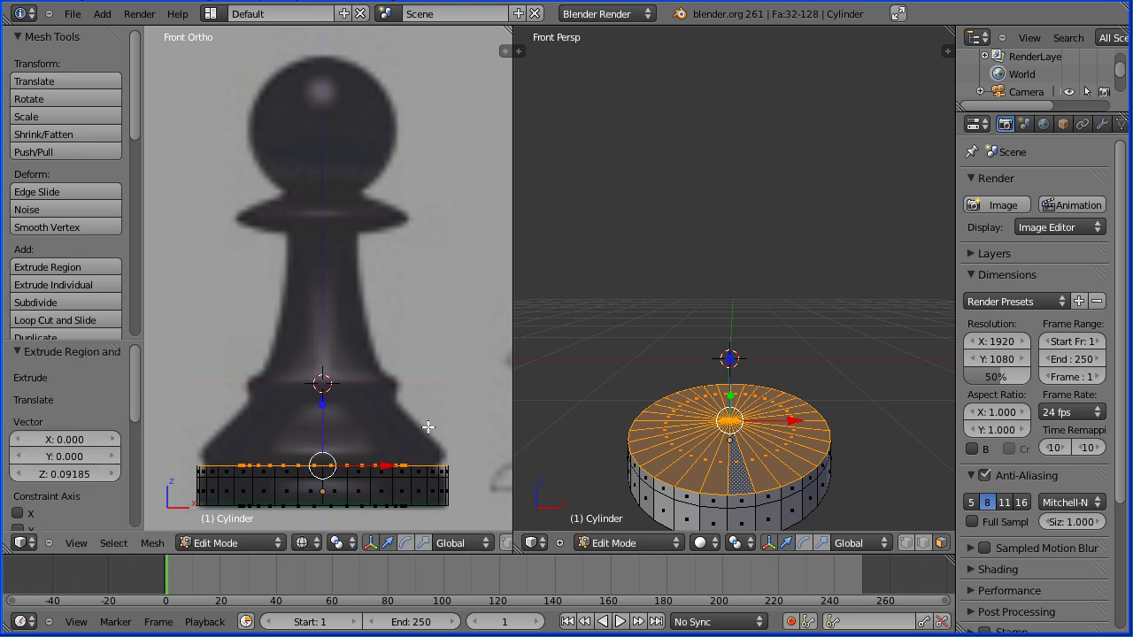
key(s)
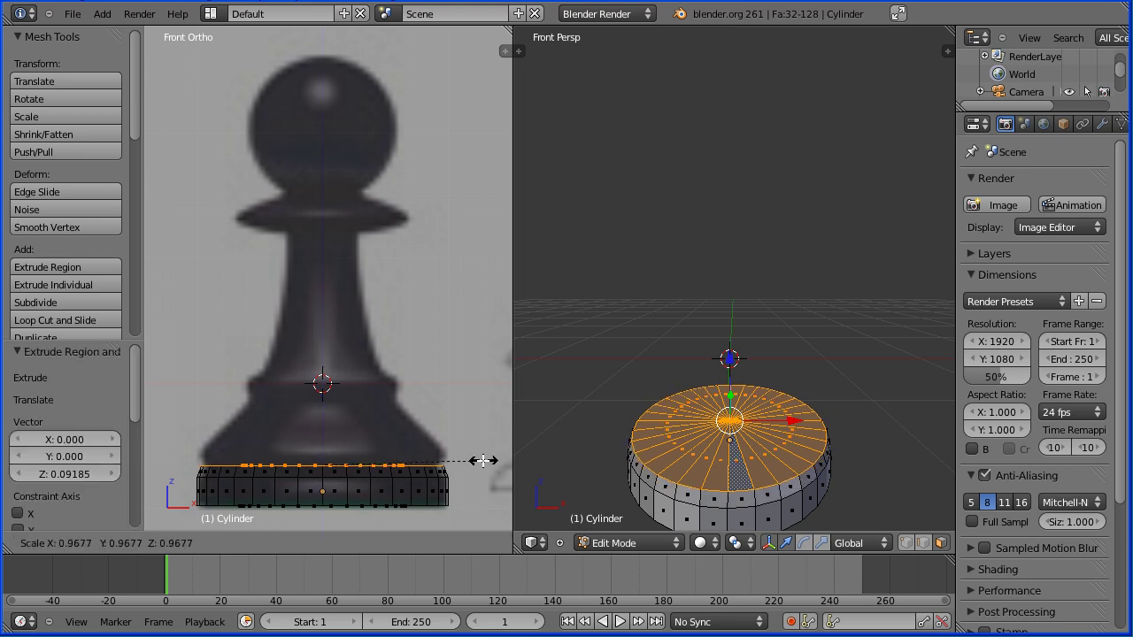
click(468, 460)
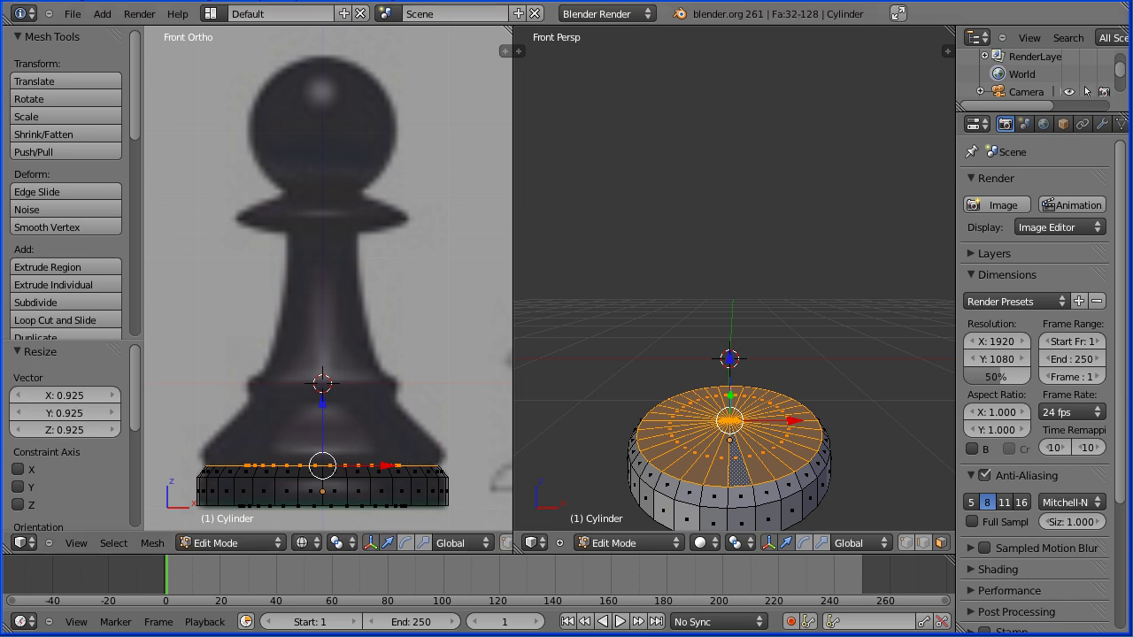
key(Tab)
key(Tab)
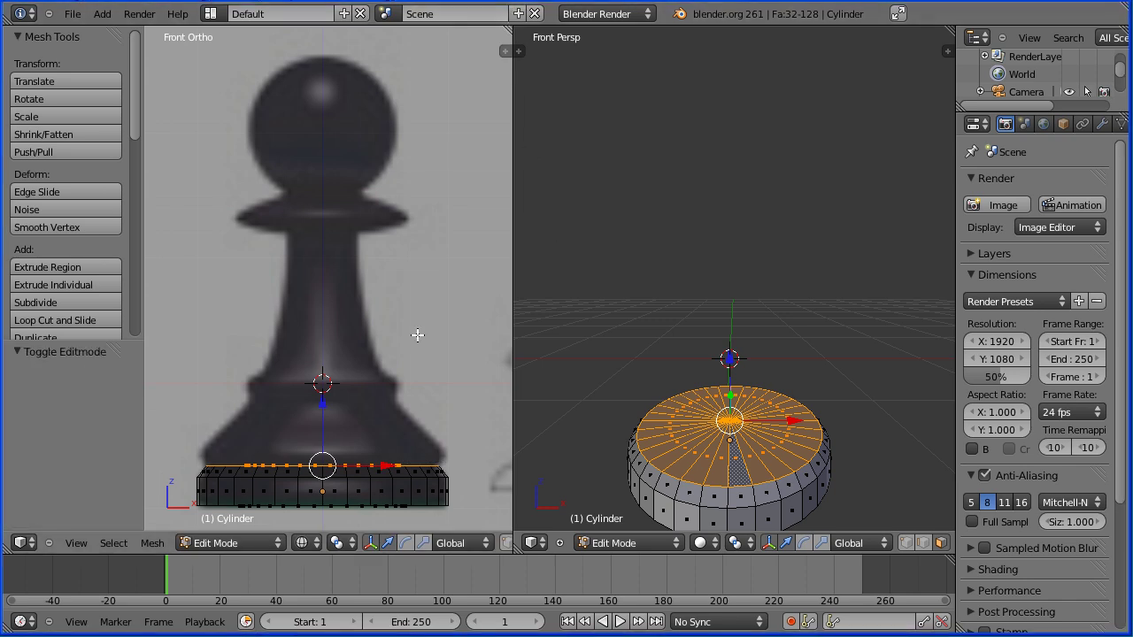
key(e)
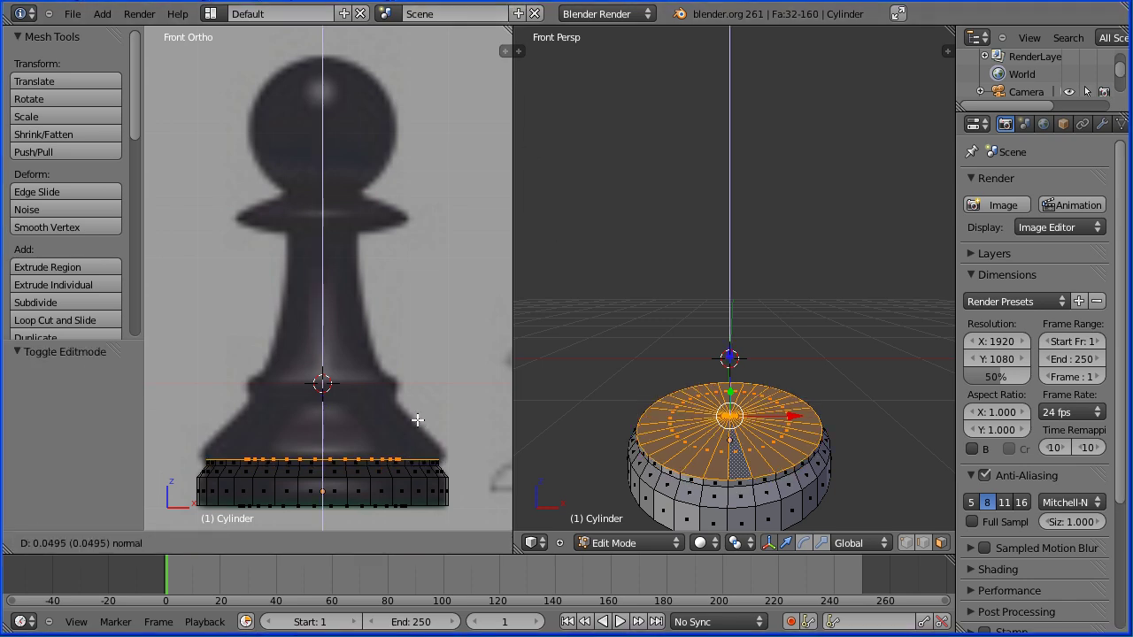
click(418, 416)
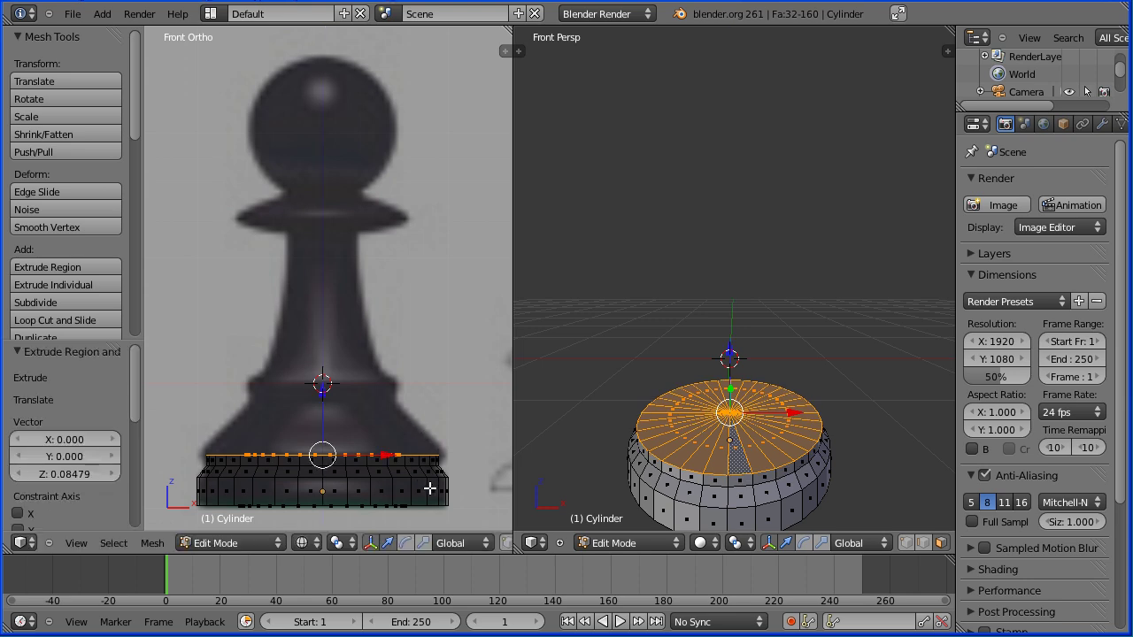
key(s)
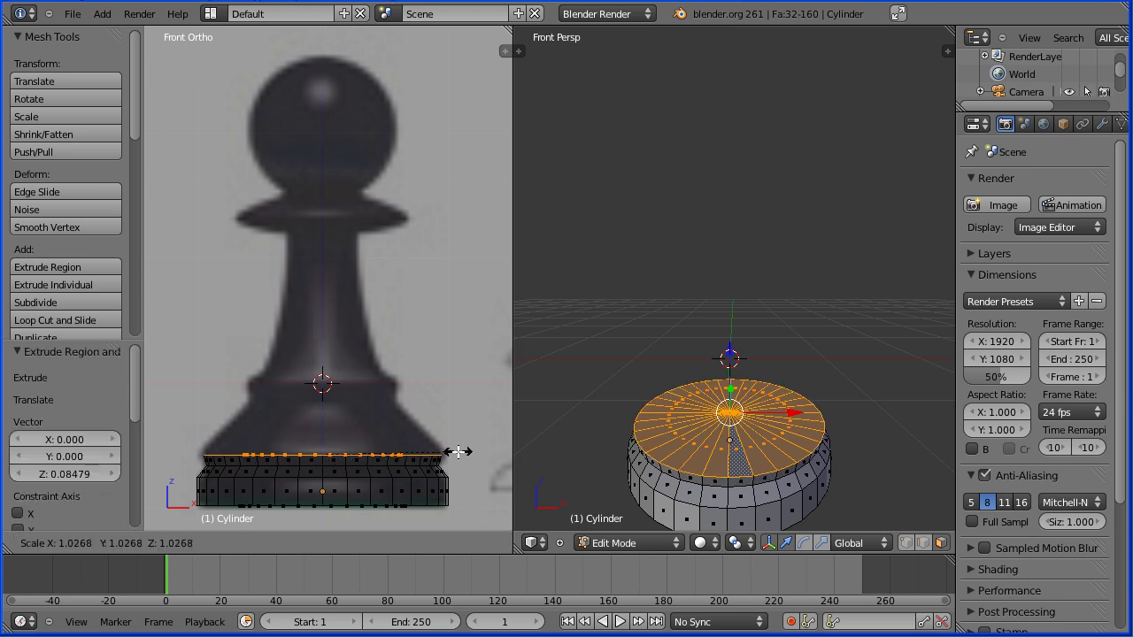
click(461, 450)
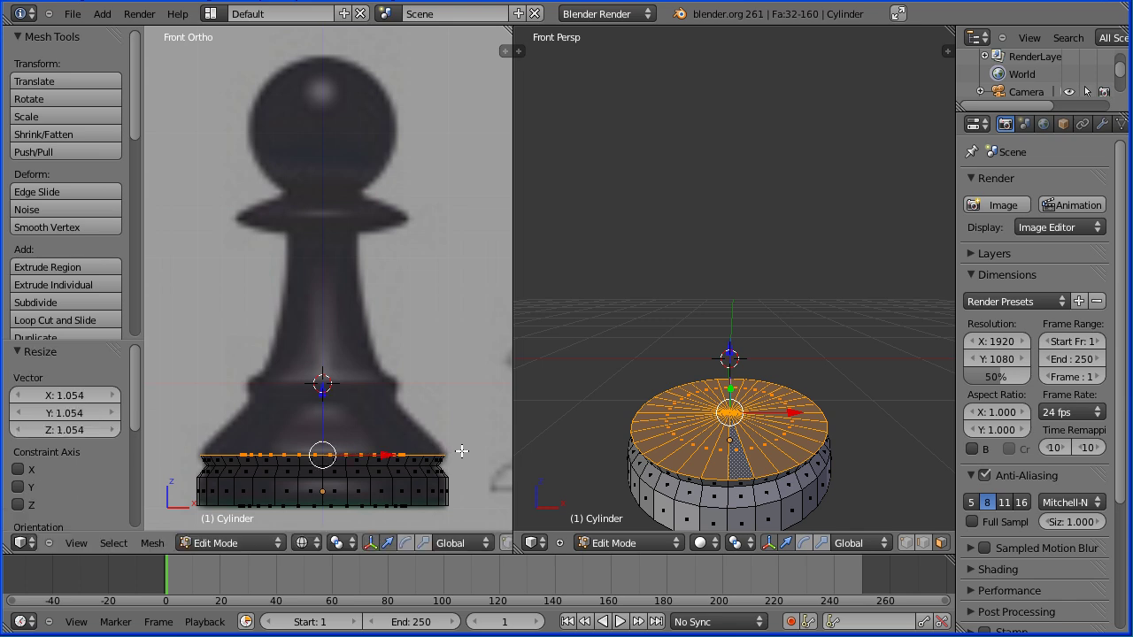
key(e)
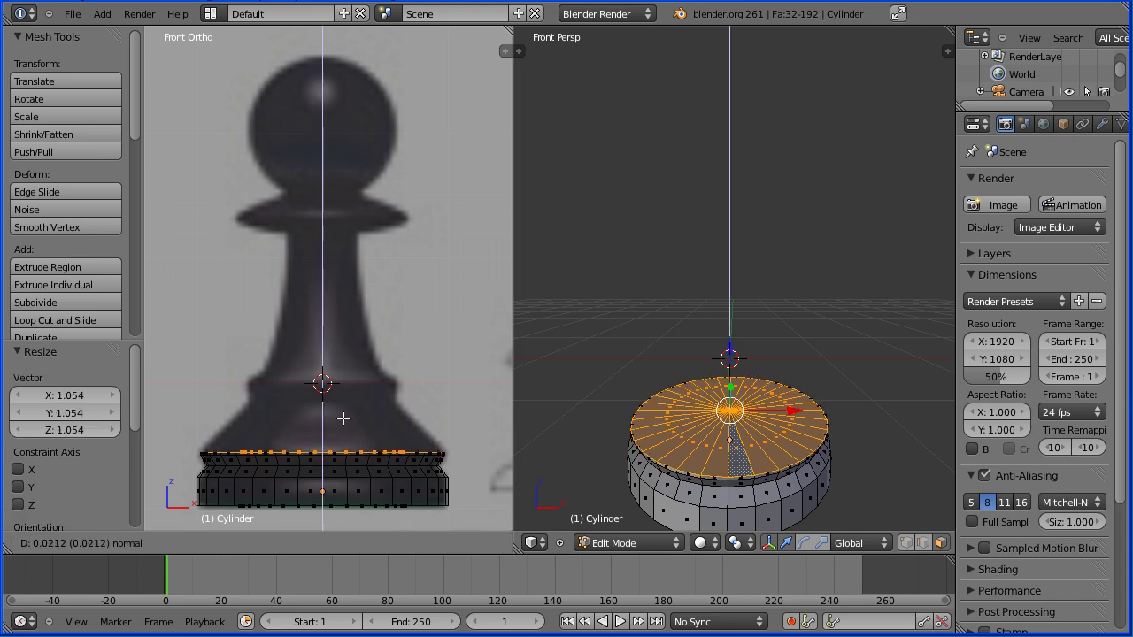
click(343, 401)
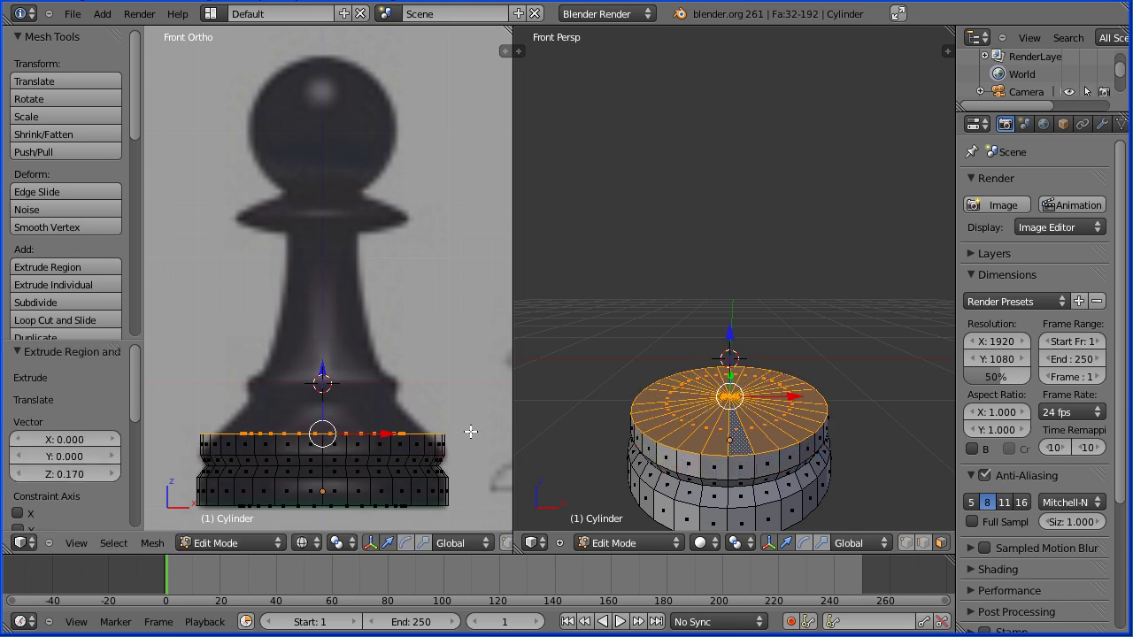
key(s)
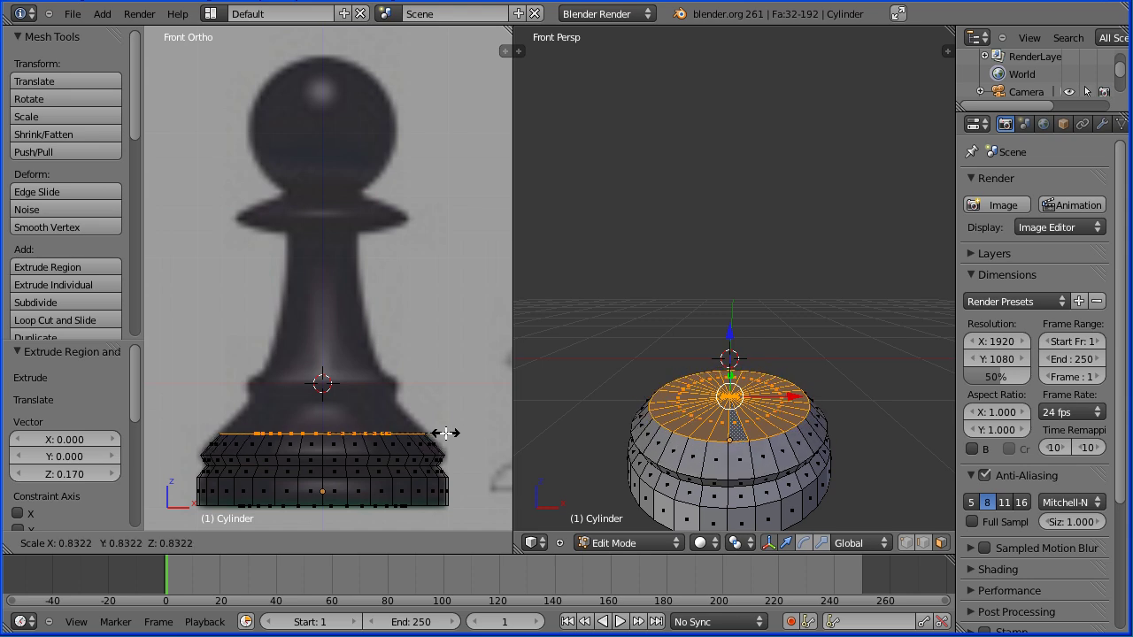
click(444, 434)
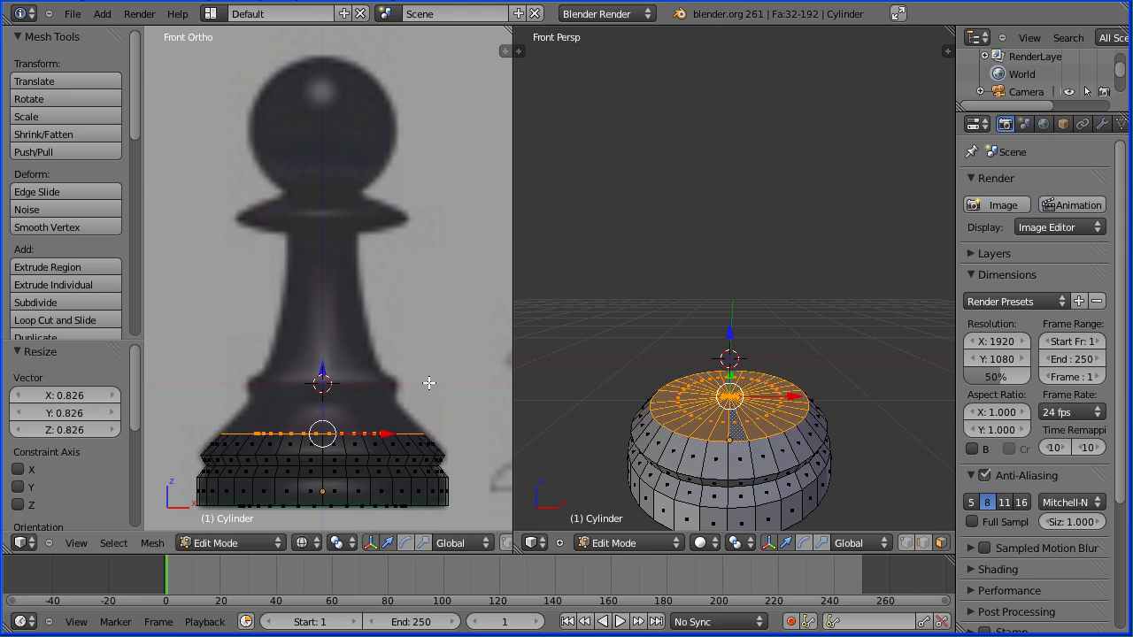
Extrude up the base slope, scaling the rings to 0.682, 1.113 and 0.738
key(e)
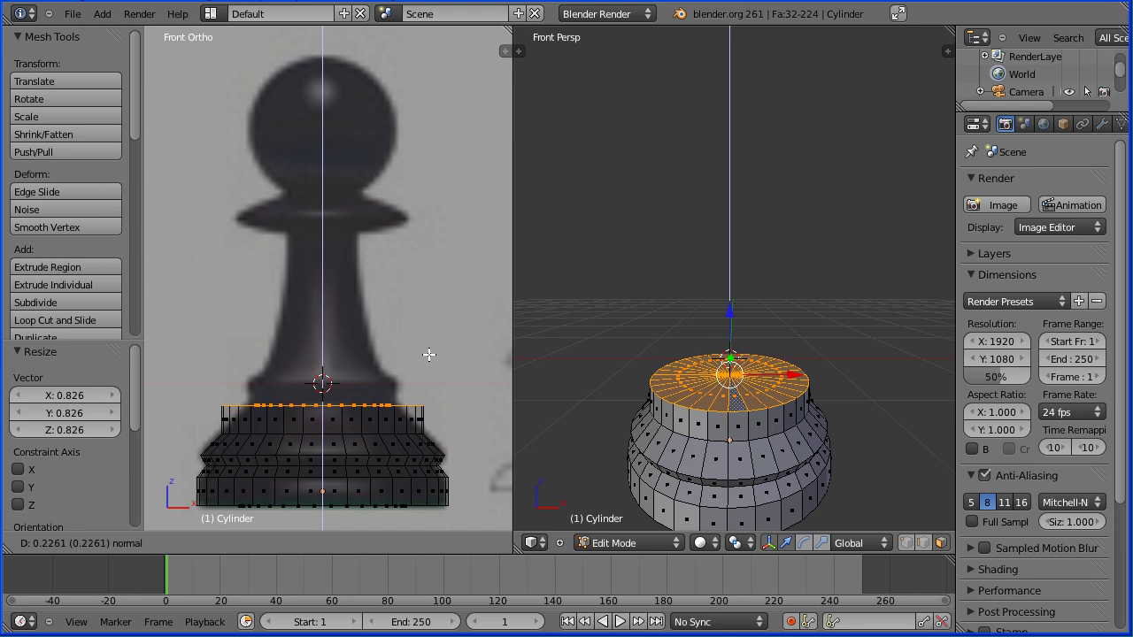
click(429, 351)
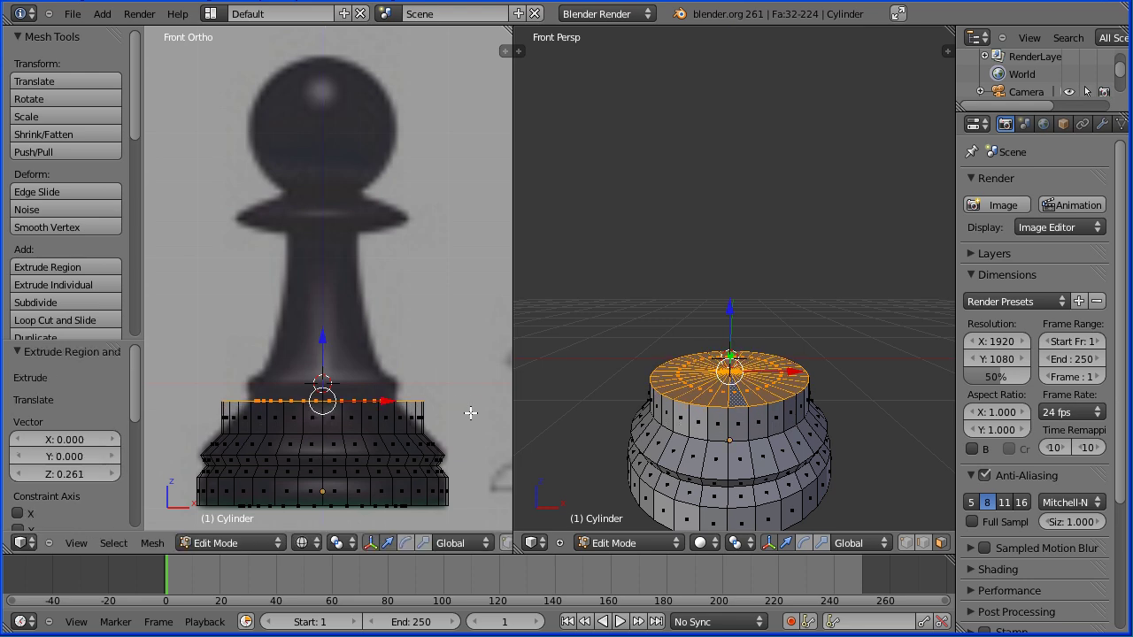
key(s)
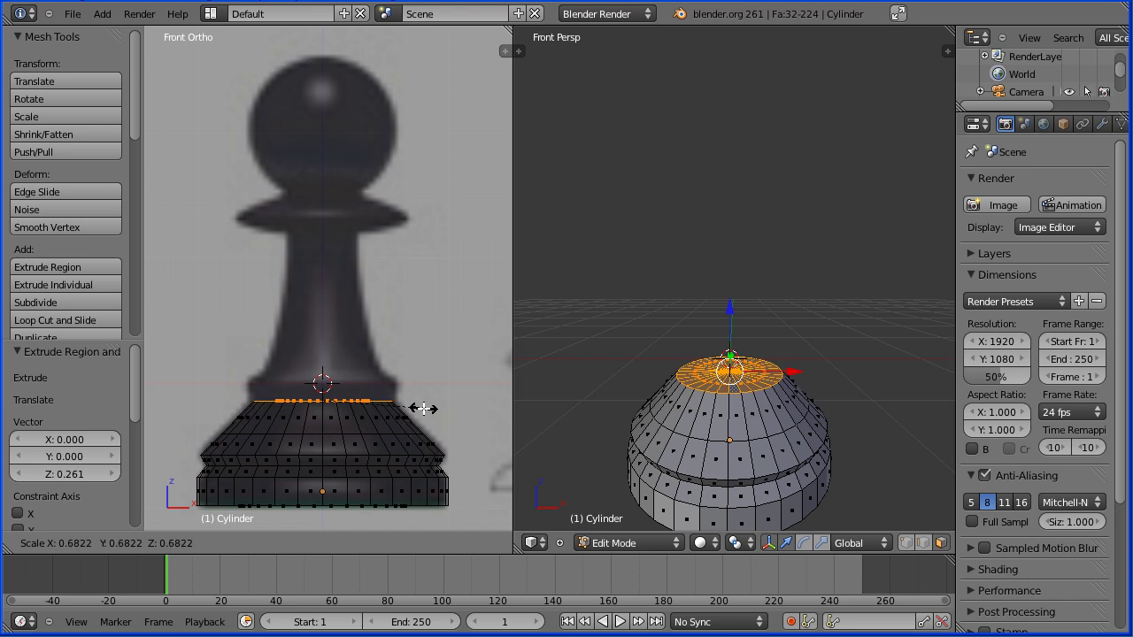
click(423, 408)
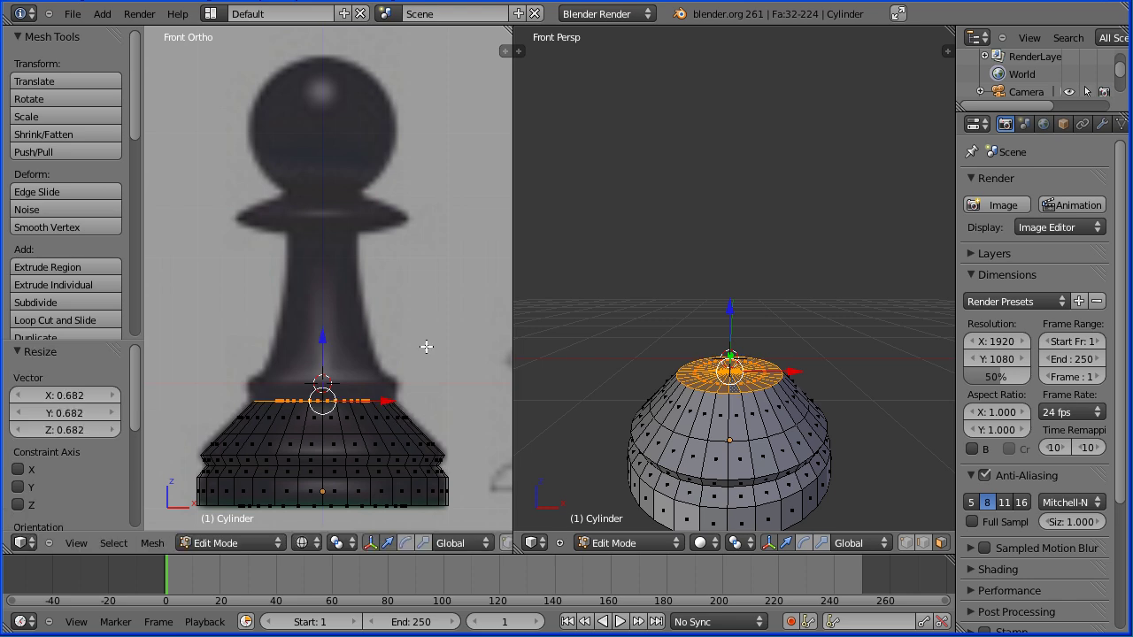
key(e)
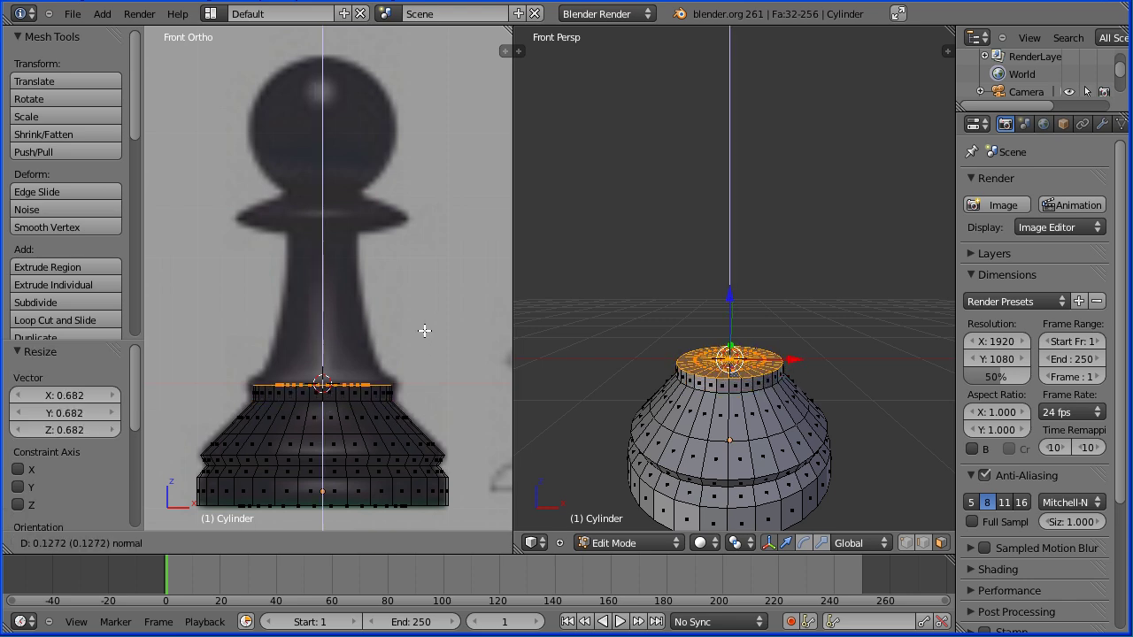
click(425, 329)
key(s)
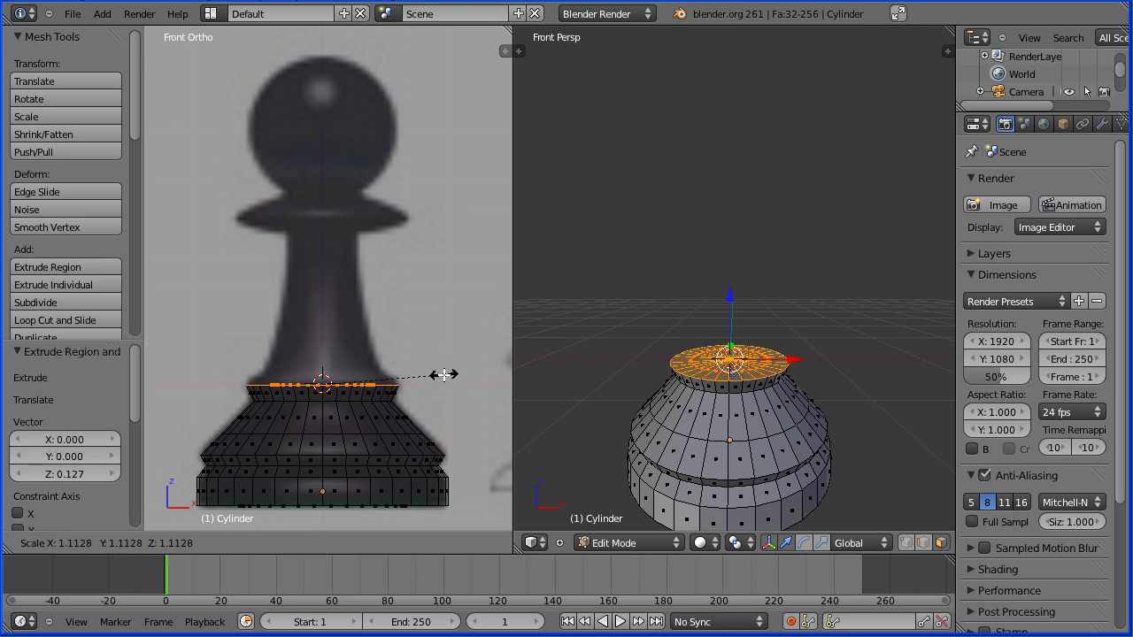
click(445, 374)
key(e)
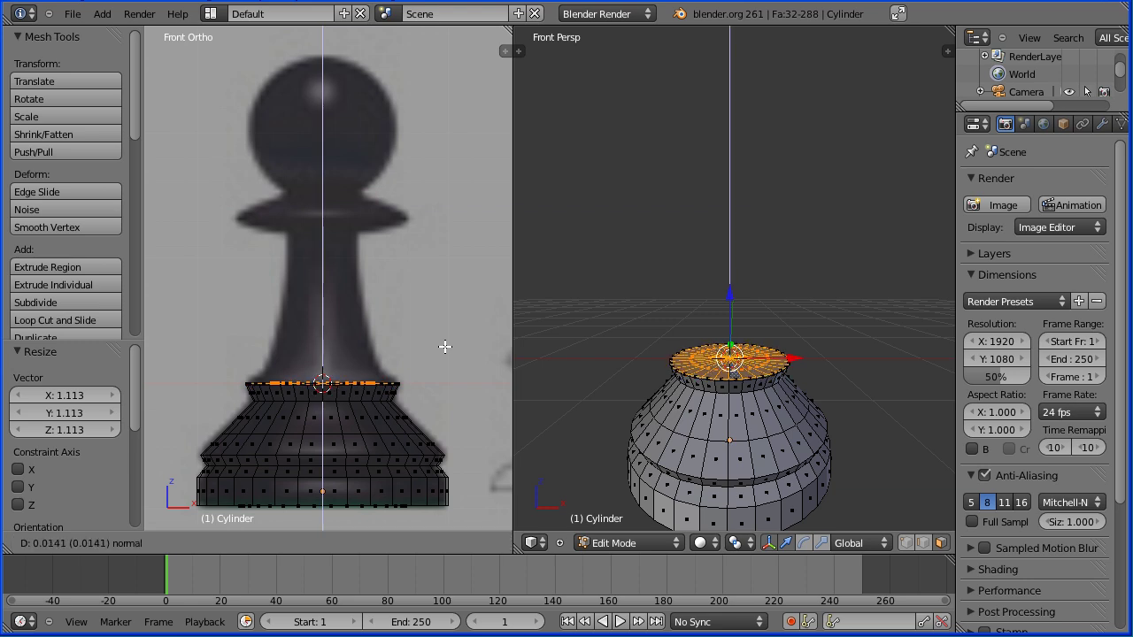
click(450, 337)
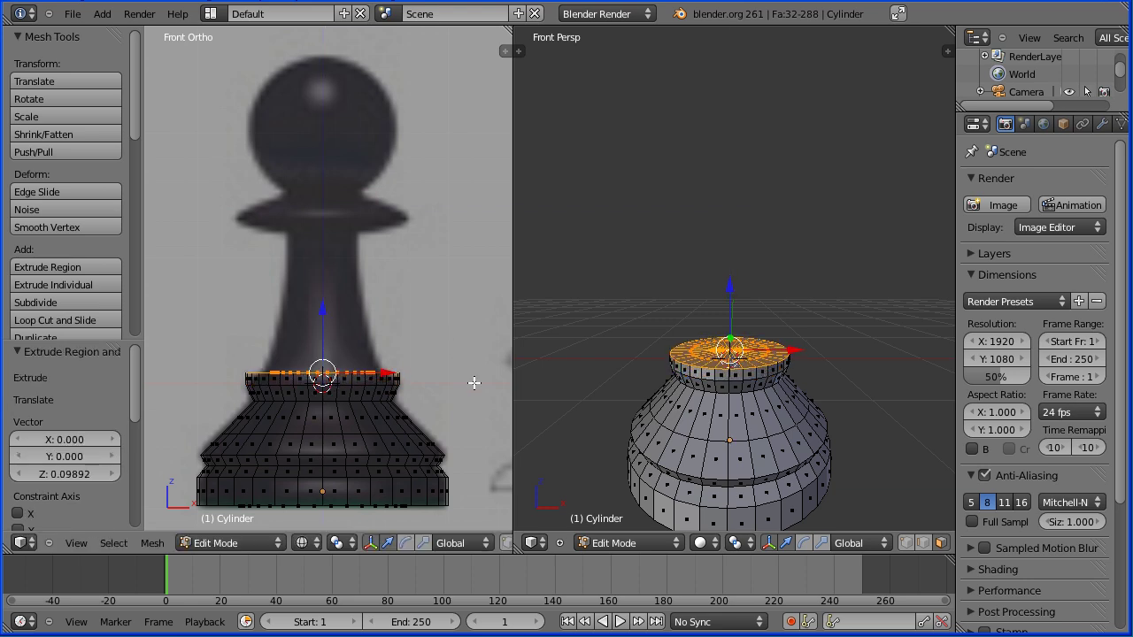
key(s)
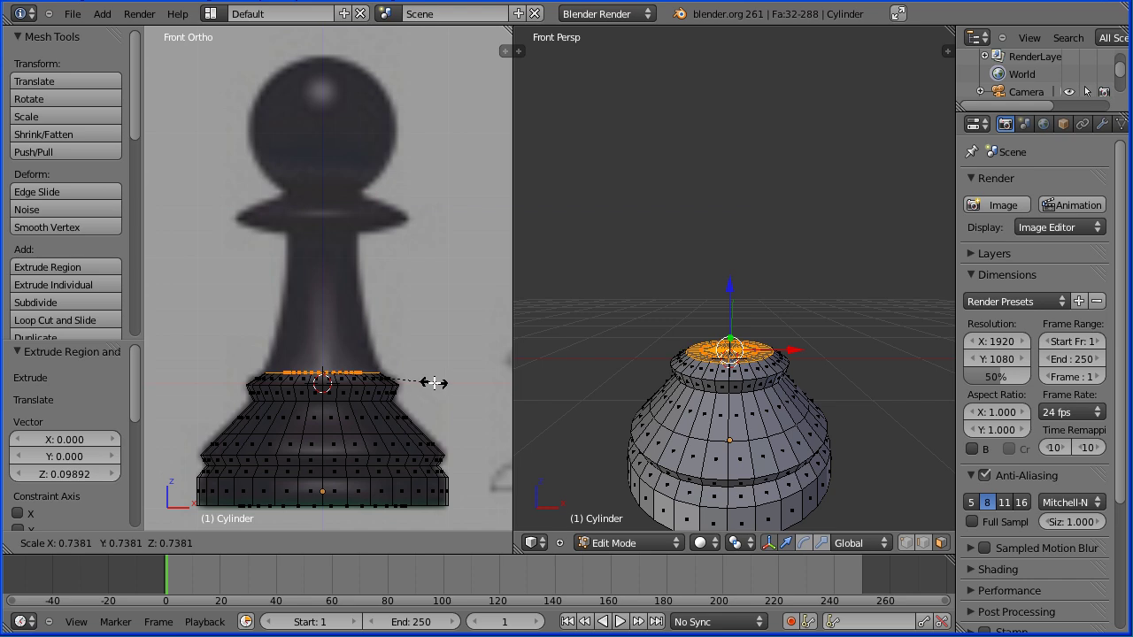
click(434, 382)
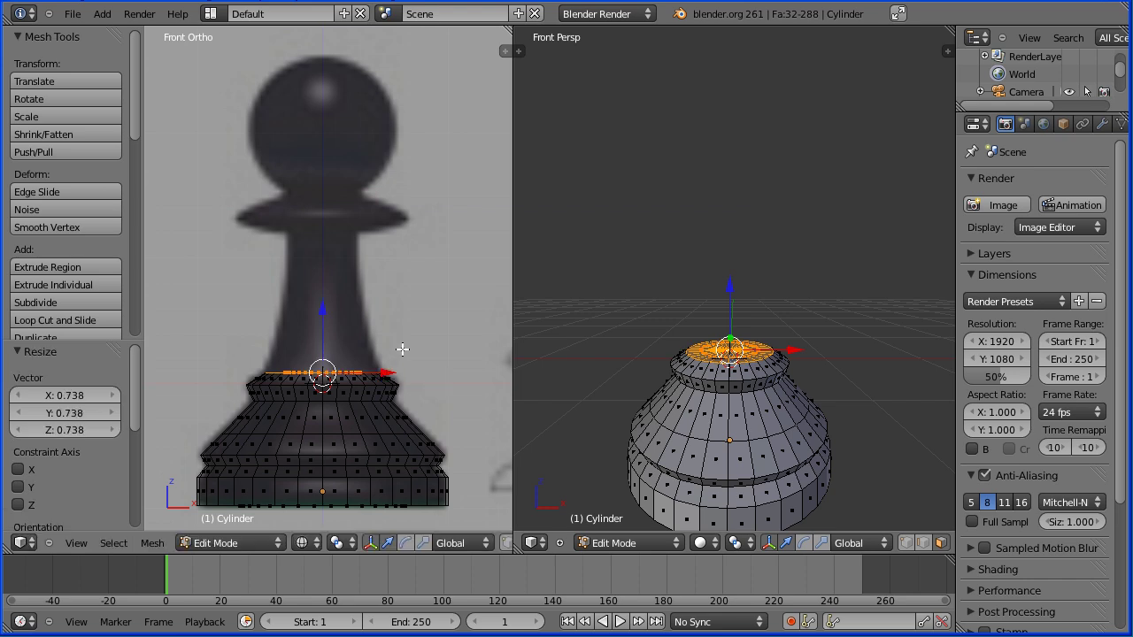
Extrude two stem sections, tapering their tops to 0.824 and 0.832
key(e)
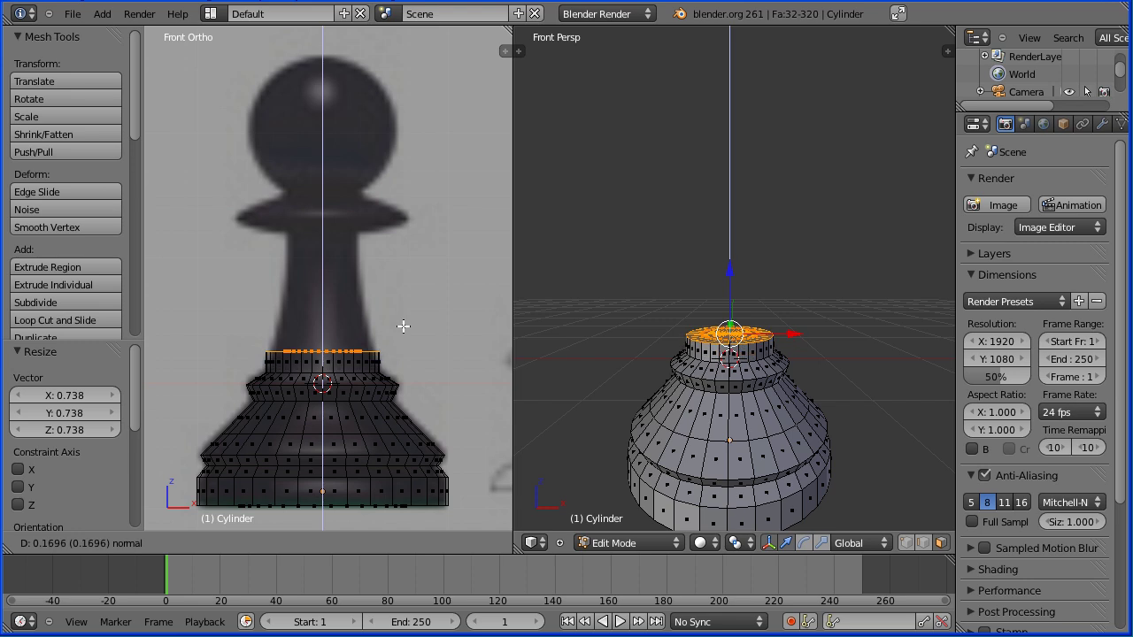
click(404, 321)
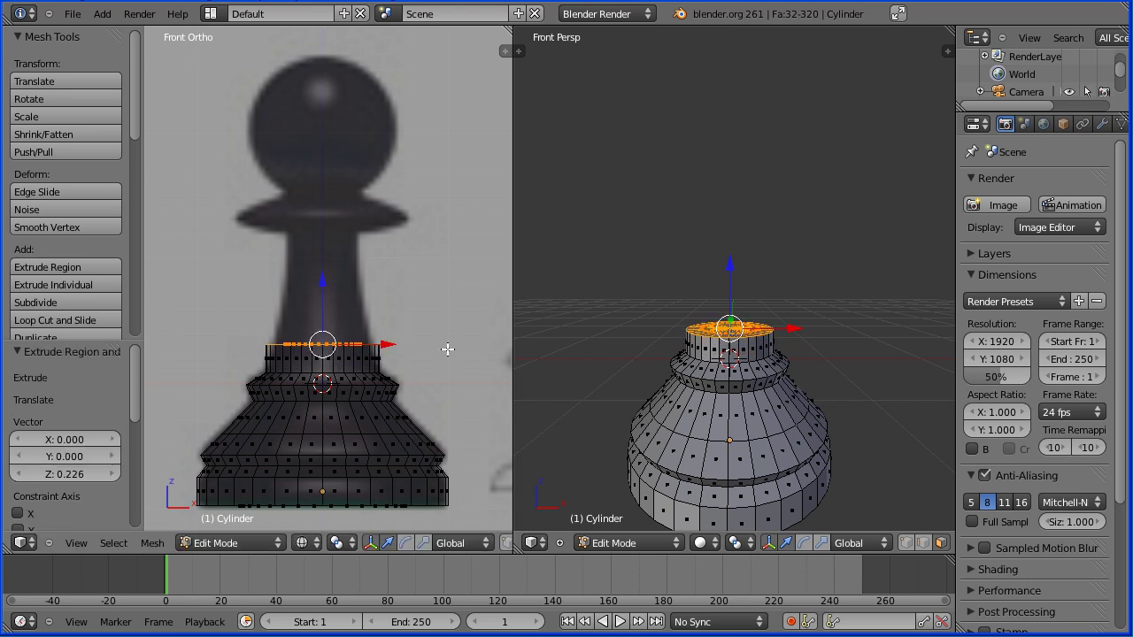
key(s)
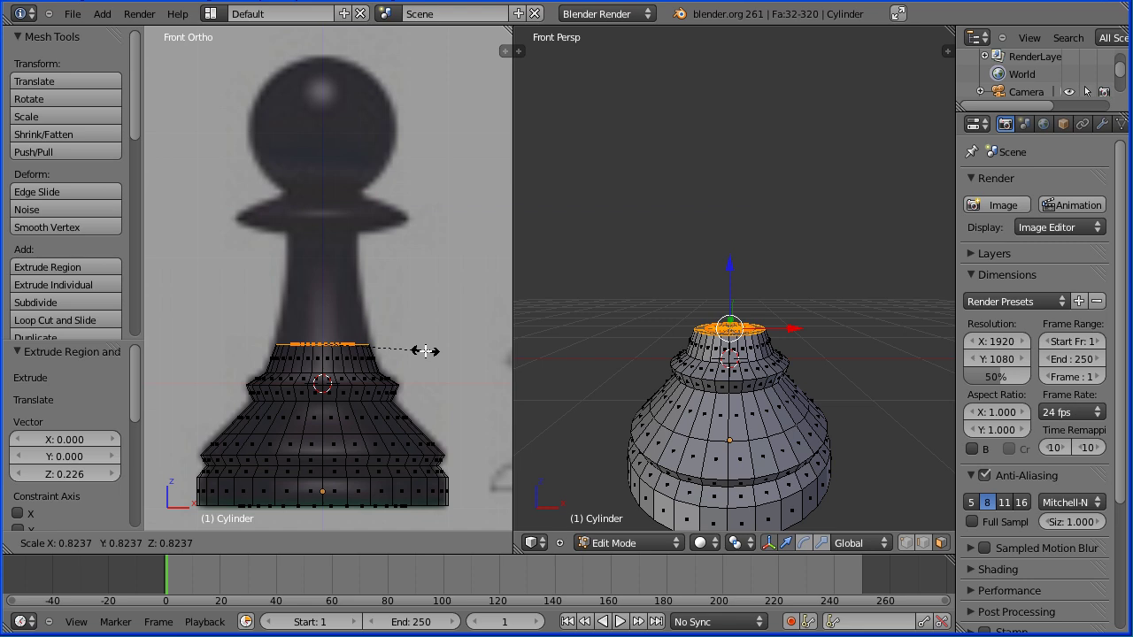
click(425, 349)
key(e)
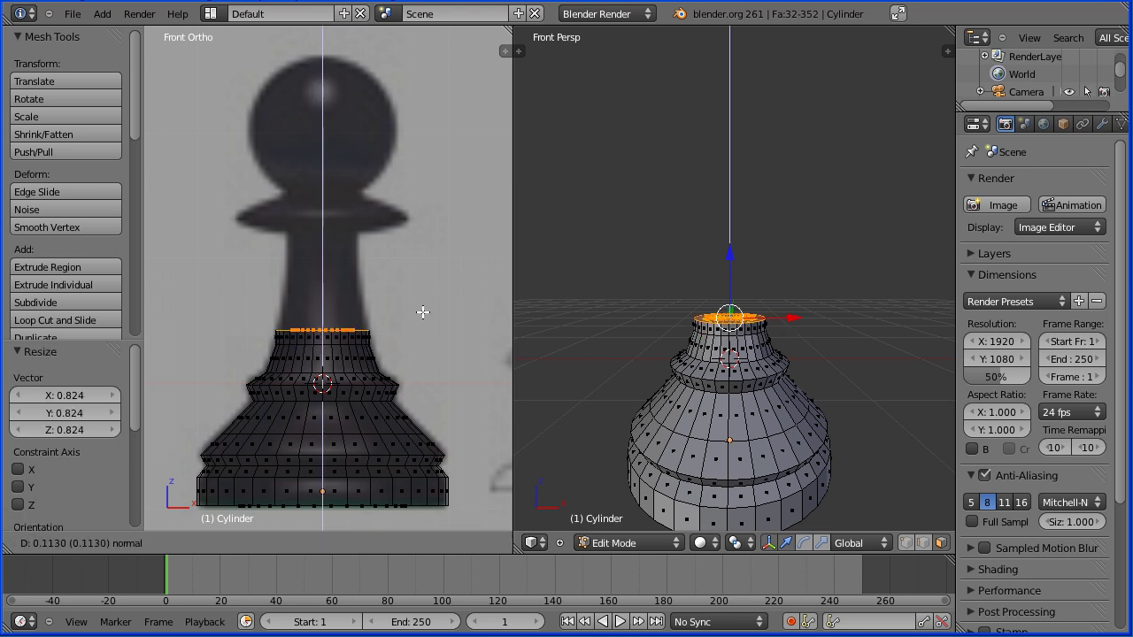
click(423, 286)
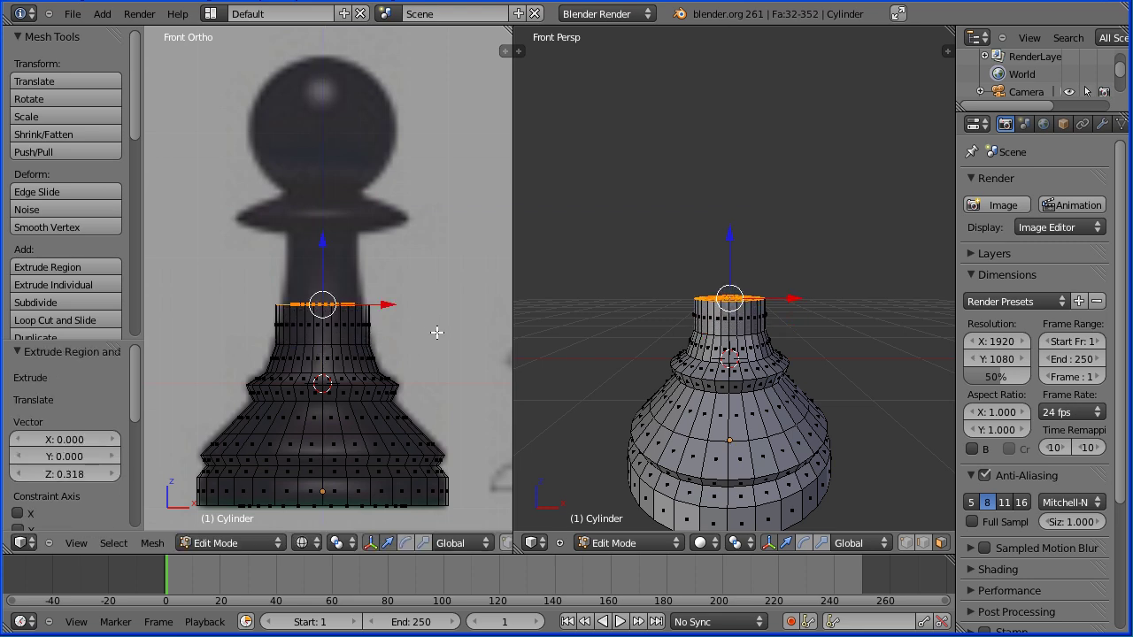
key(s)
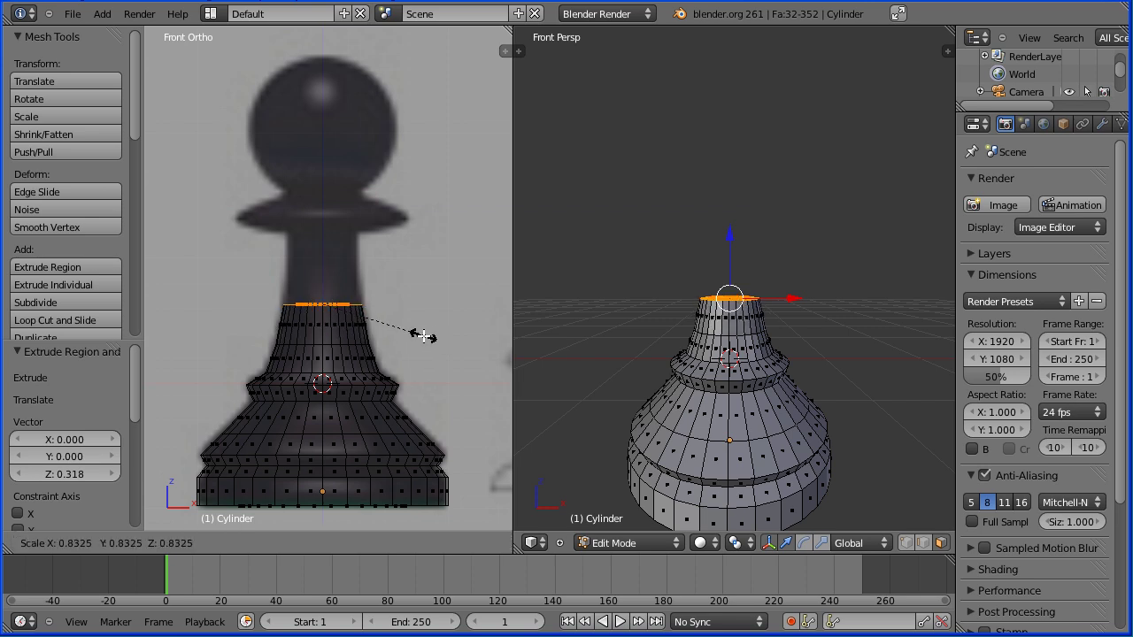
click(423, 336)
Extrude the neck in two more sections, narrowing the ring to 0.875 and then further
key(e)
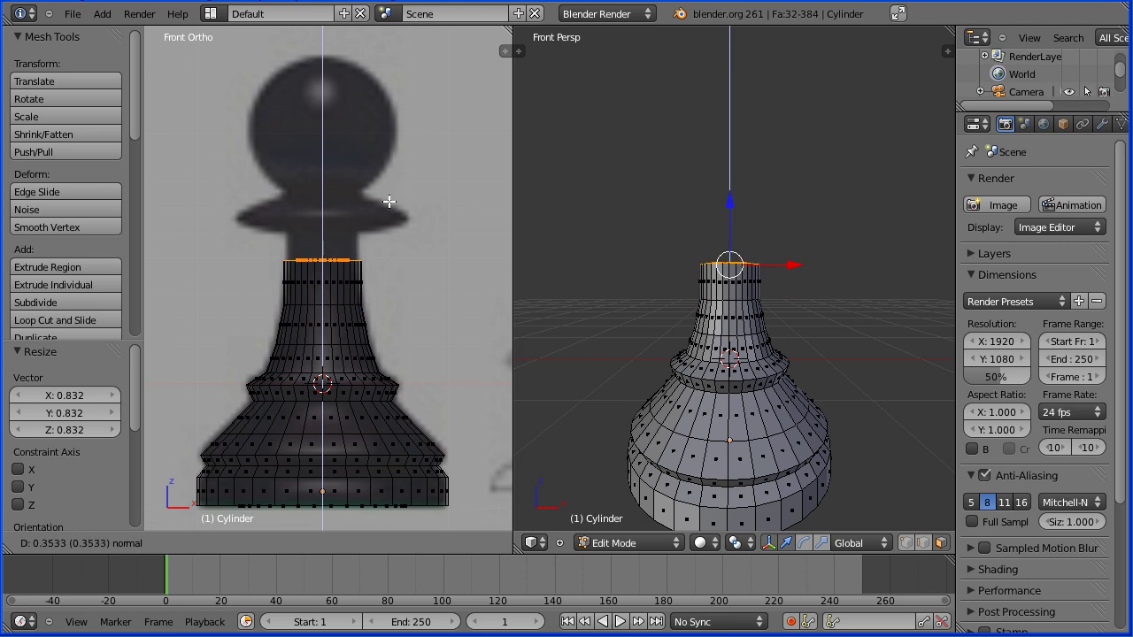
click(387, 205)
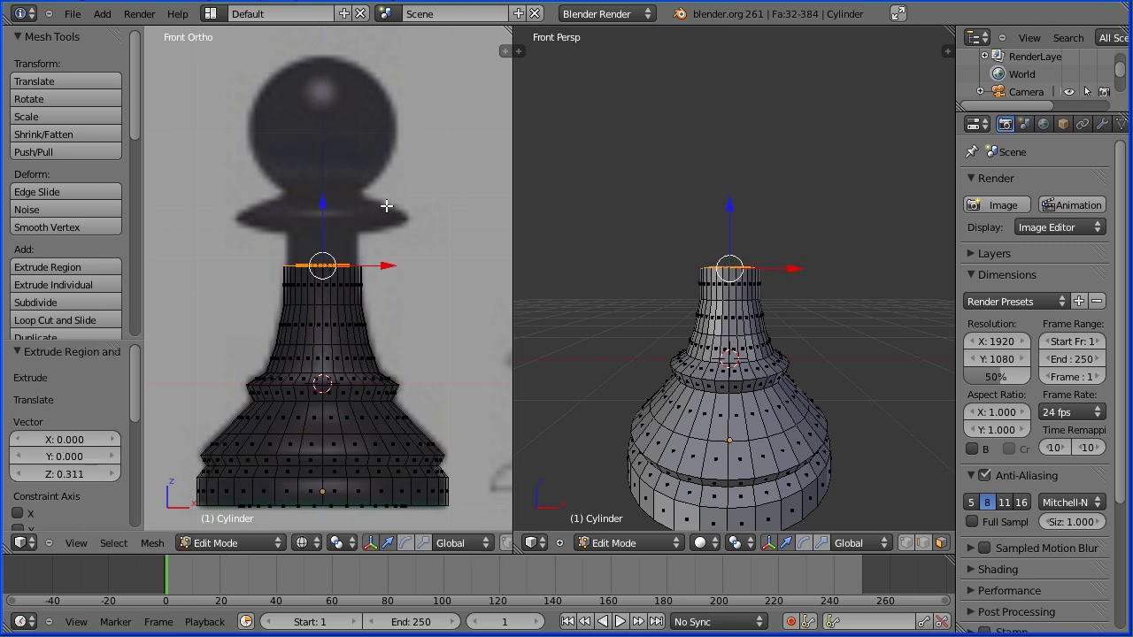
key(s)
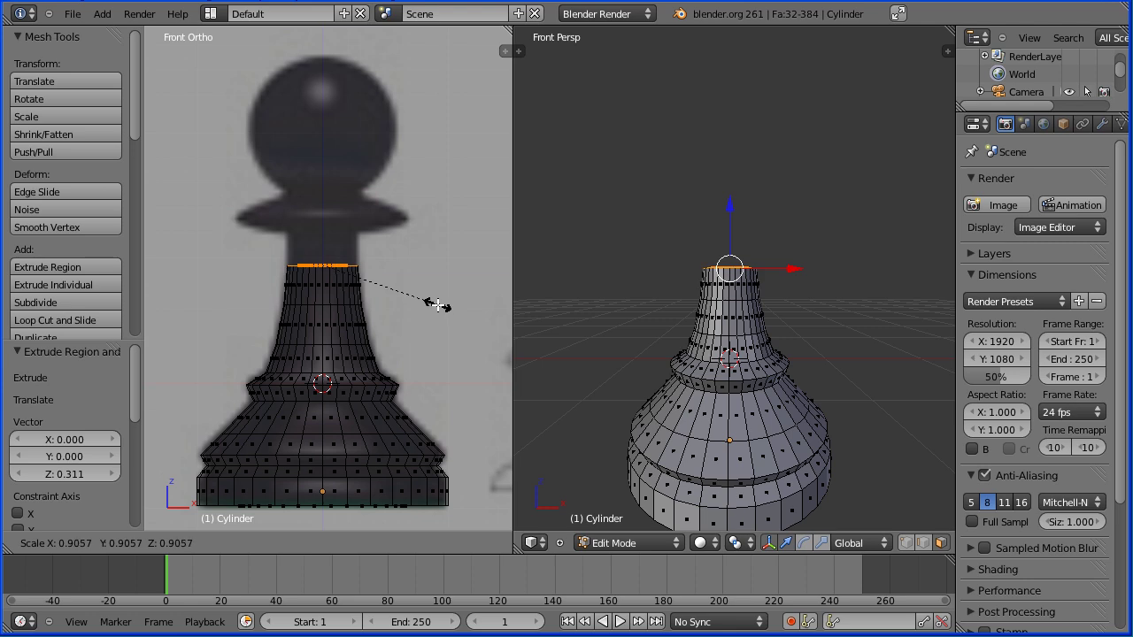
click(433, 306)
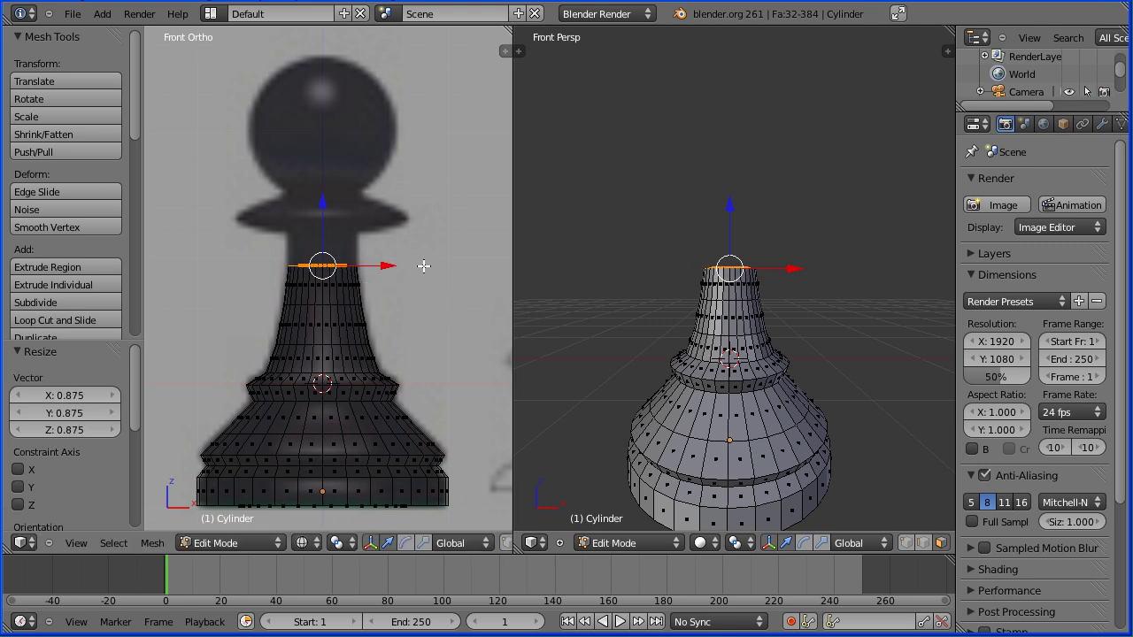
key(e)
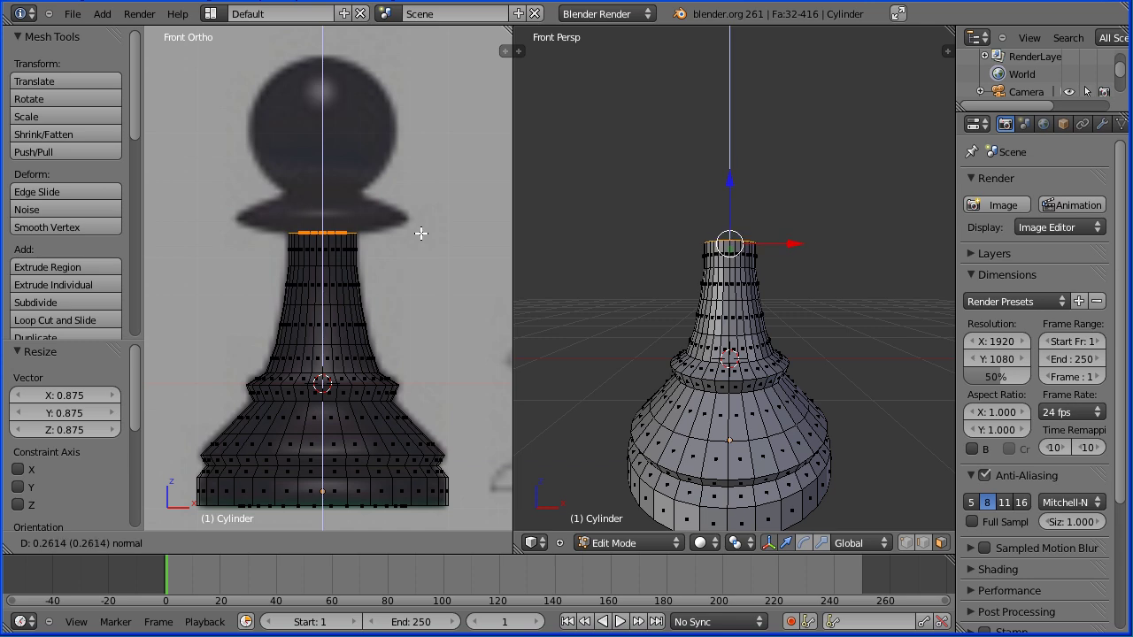
click(421, 232)
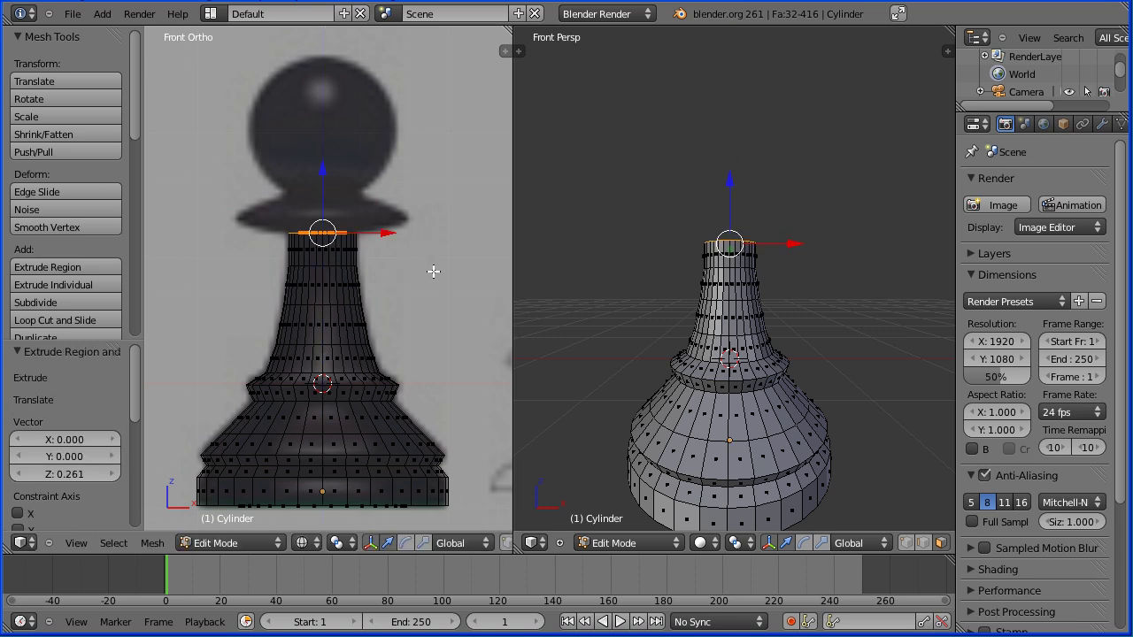
key(s)
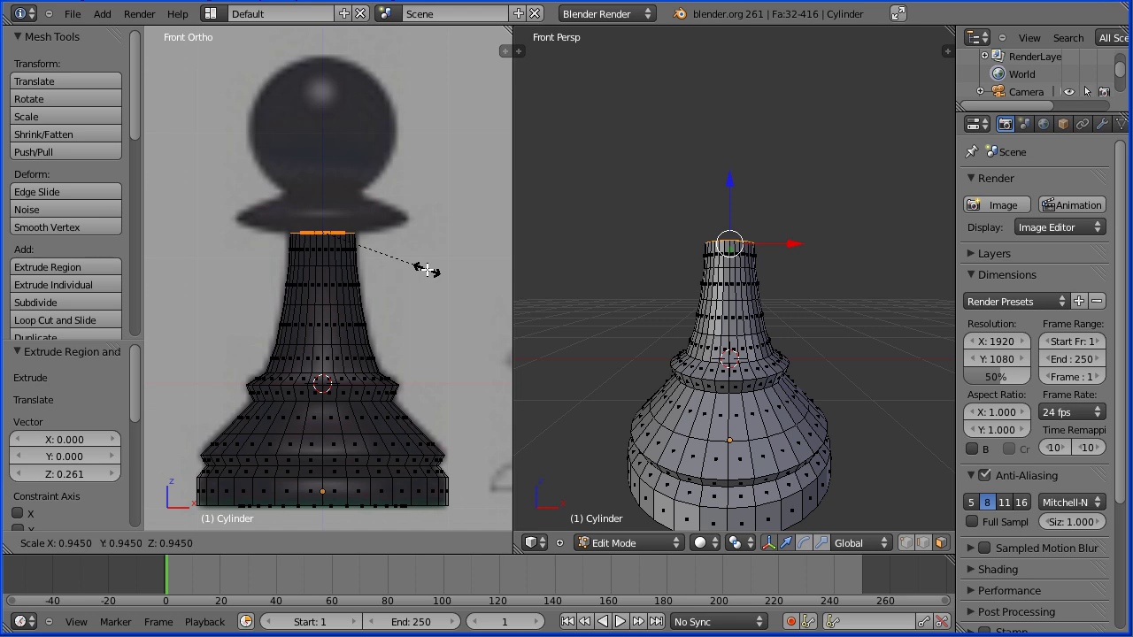
click(425, 268)
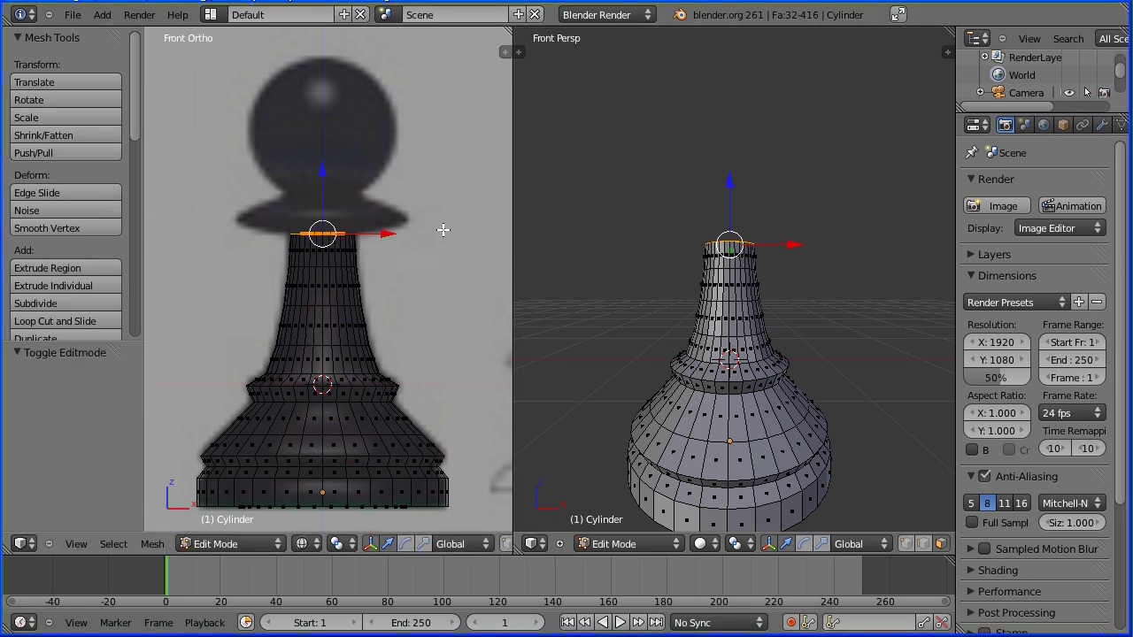
key(e)
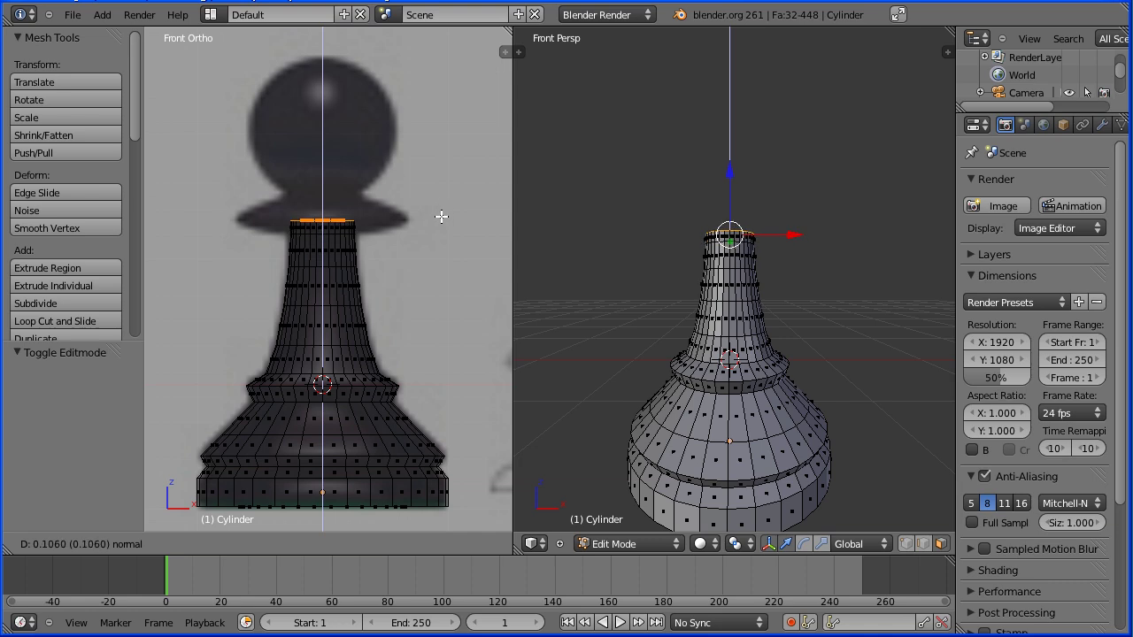
Widen the ring to 2.718, extrude the collar thickness, and shrink its top to 0.745
click(441, 216)
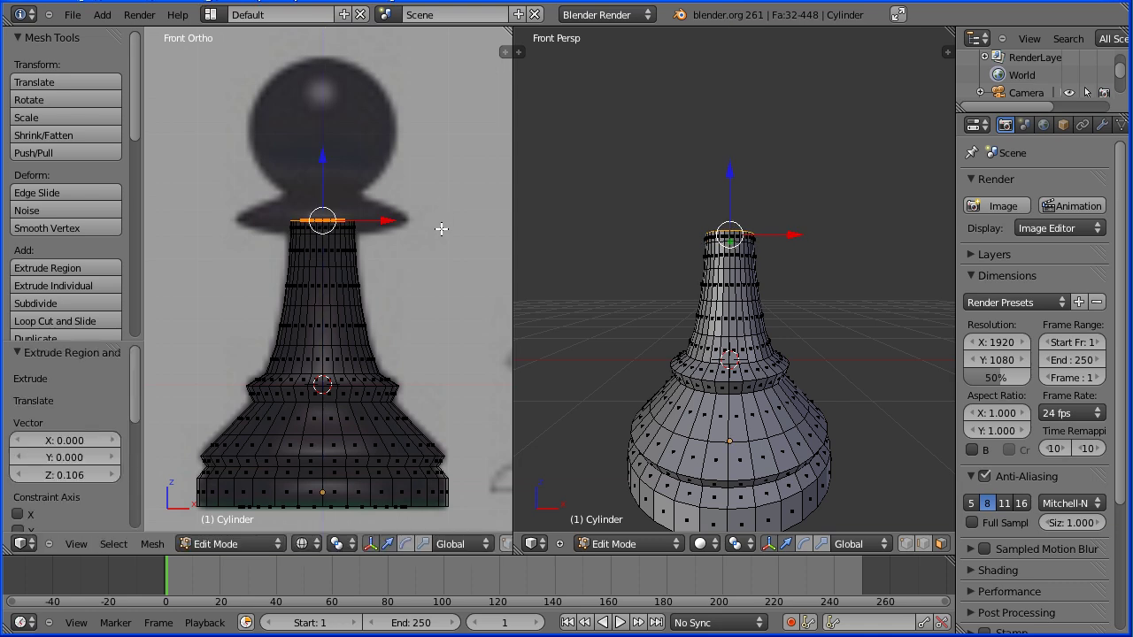
key(s)
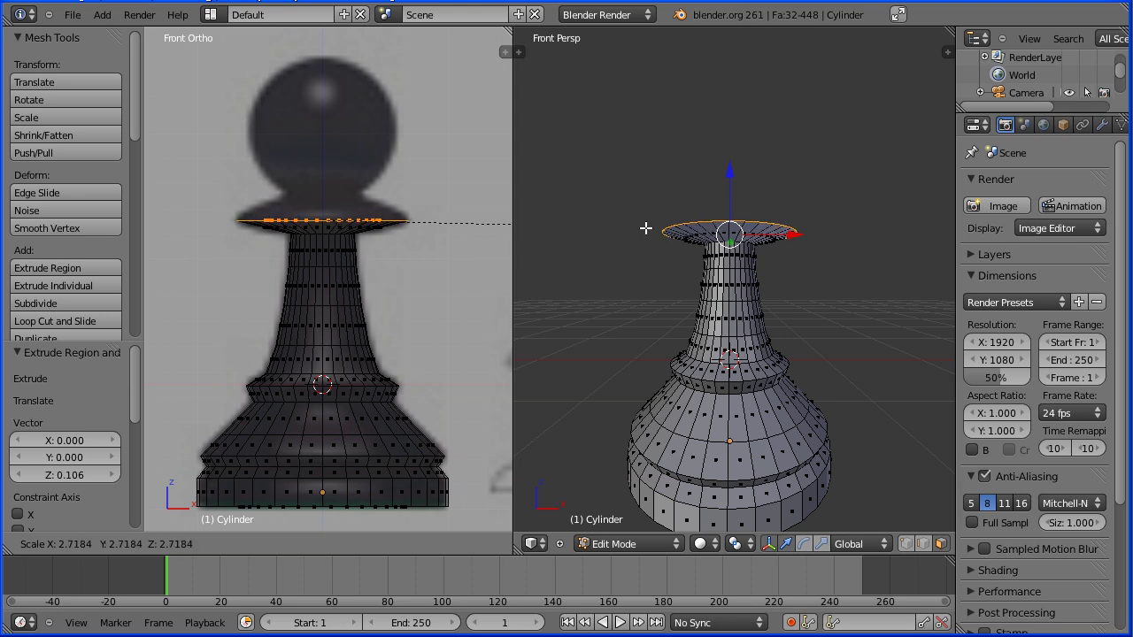
click(647, 228)
key(e)
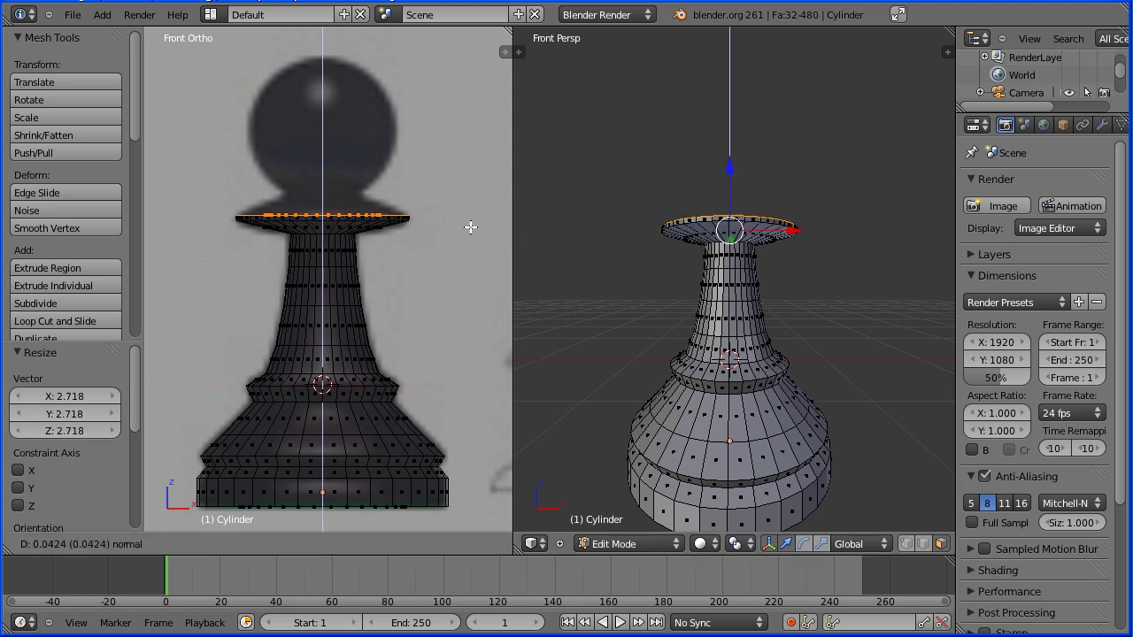
click(469, 222)
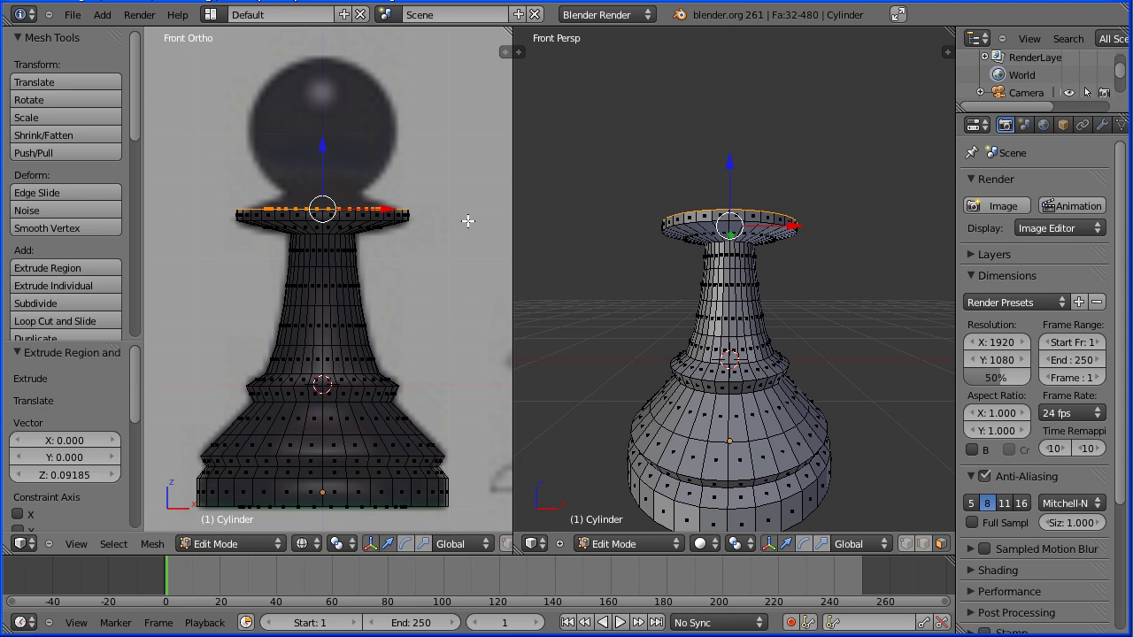
key(s)
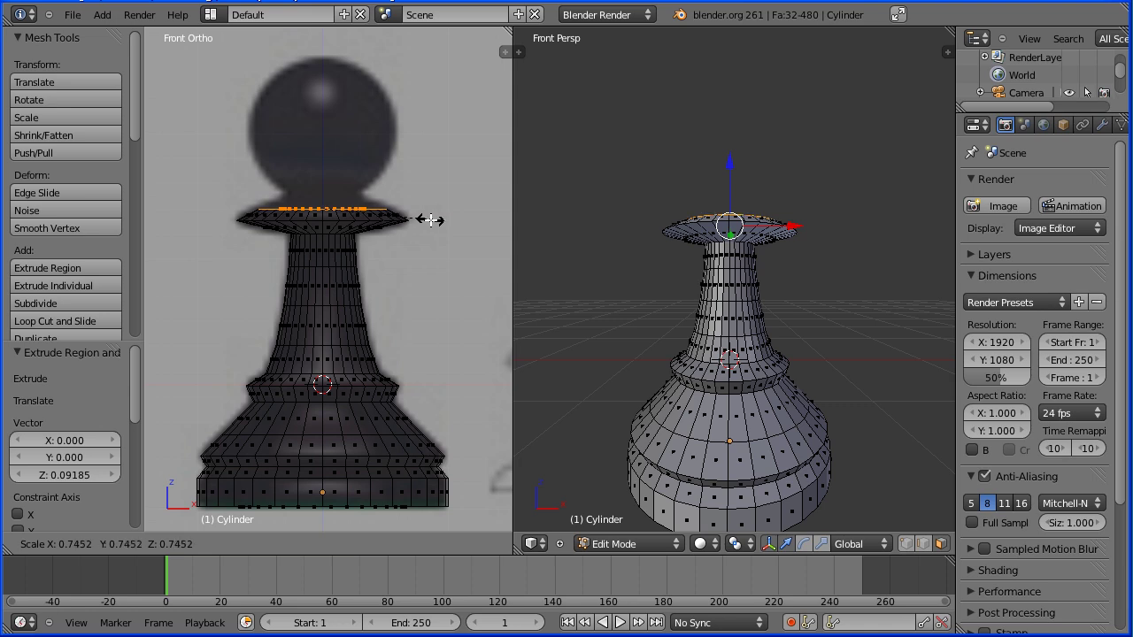
click(431, 220)
Extrude a short 0.127 section and close the ring to 0.406 beneath the head
key(e)
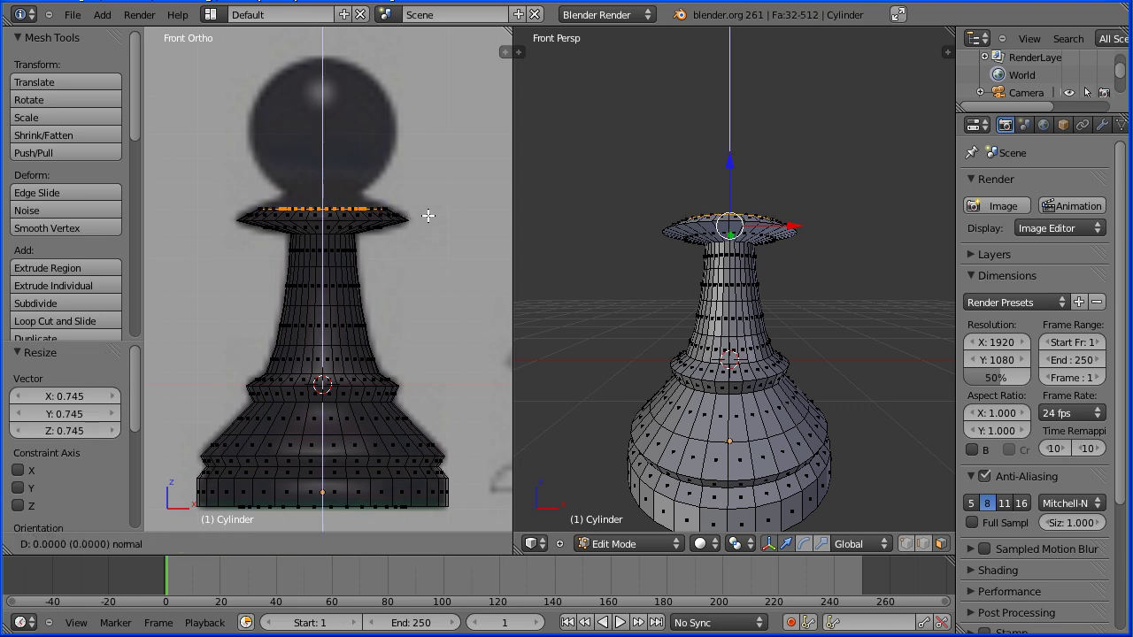
click(431, 200)
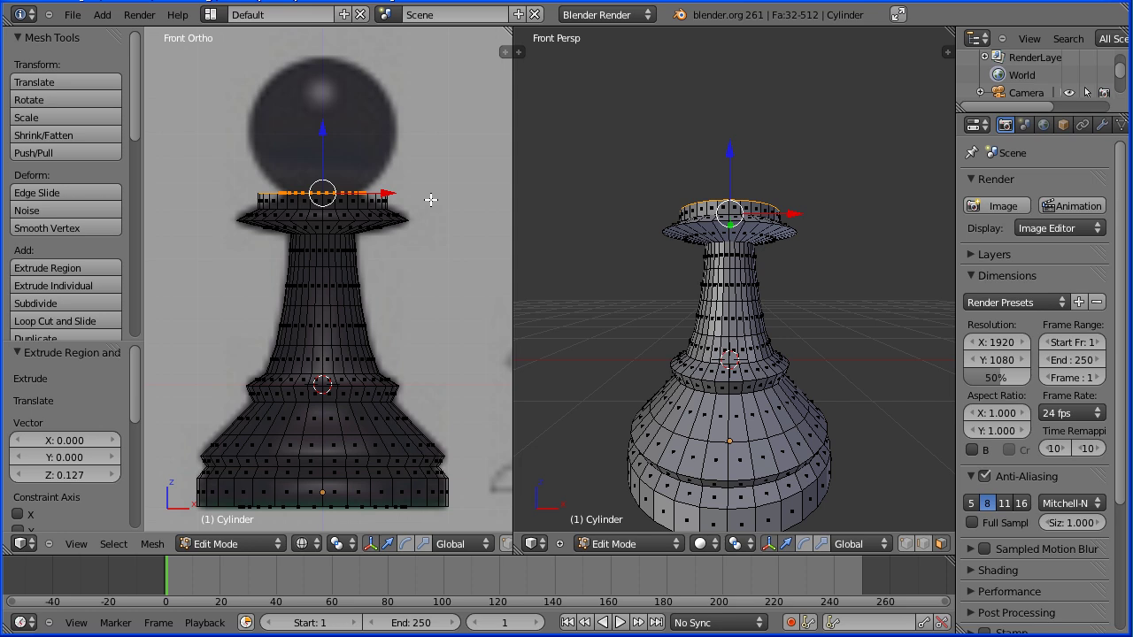
key(s)
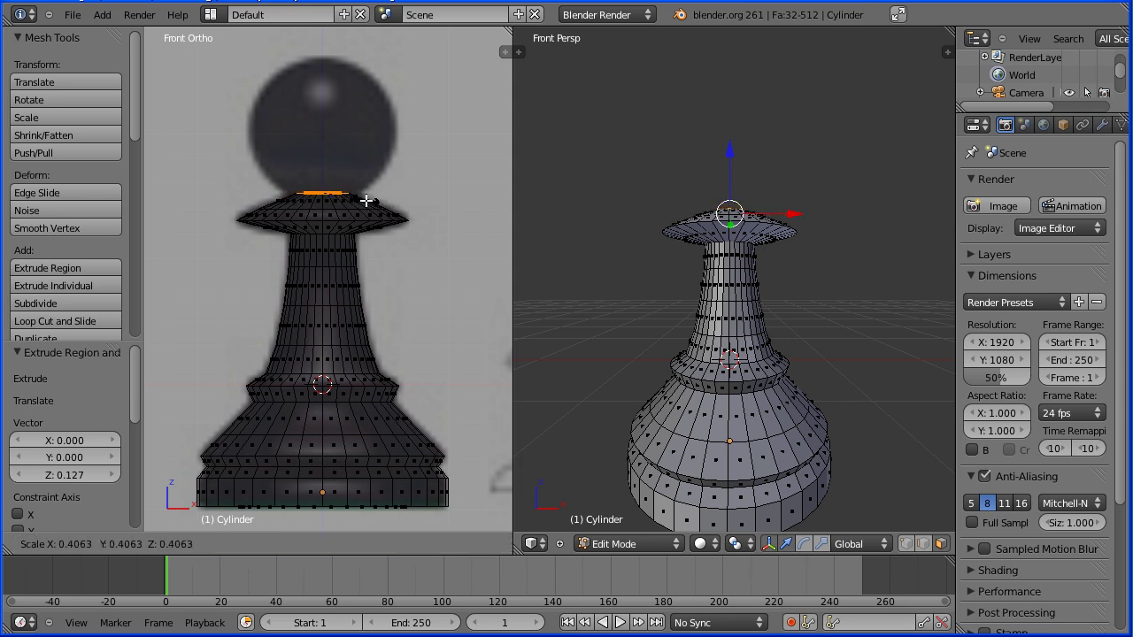
click(366, 201)
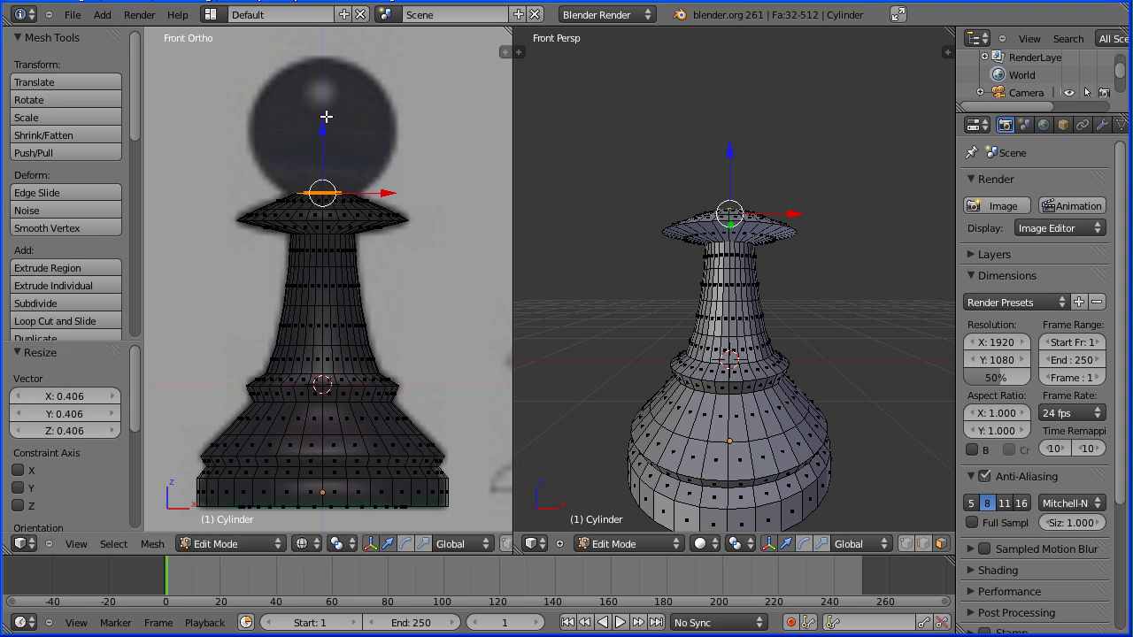
click(103, 15)
Add a UV sphere and scale it down to about half size
mouse_move(120, 35)
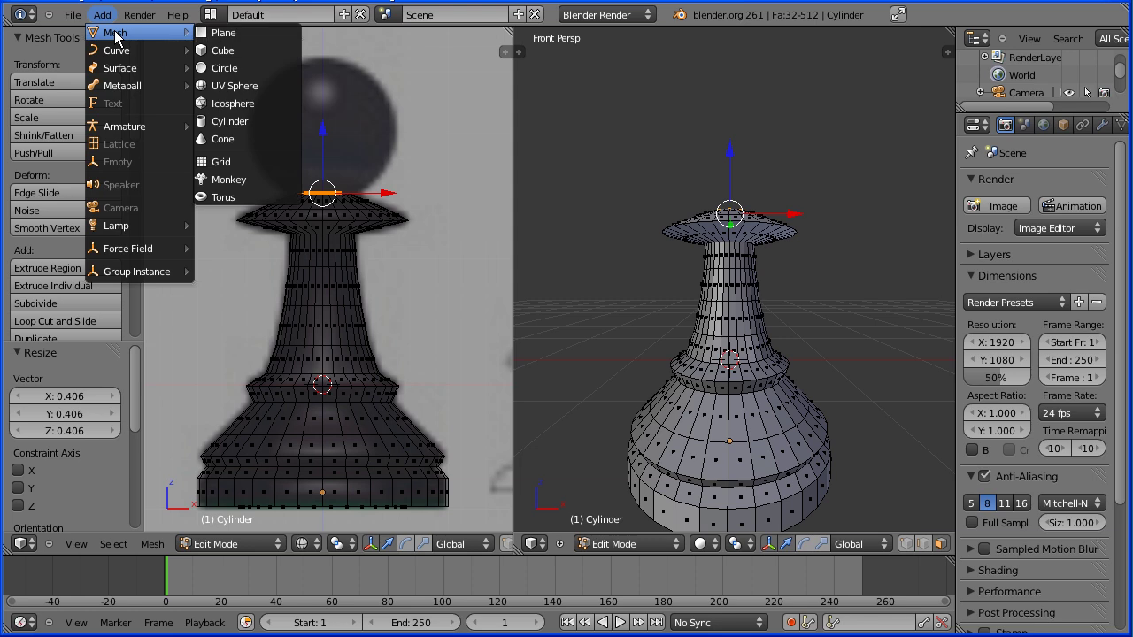
click(264, 86)
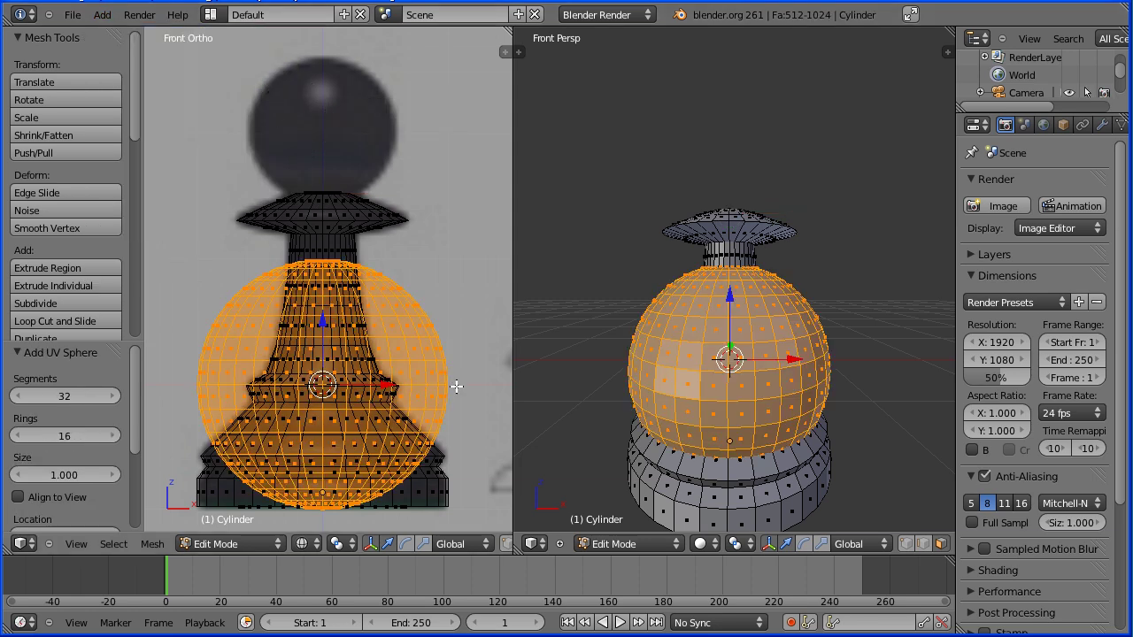
key(s)
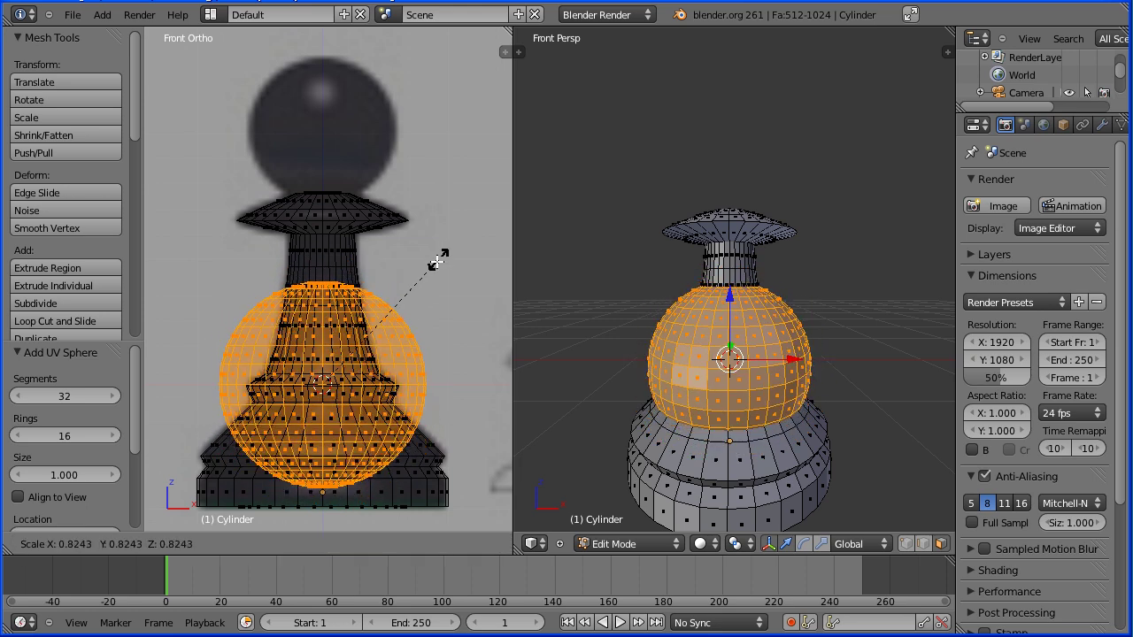
click(393, 303)
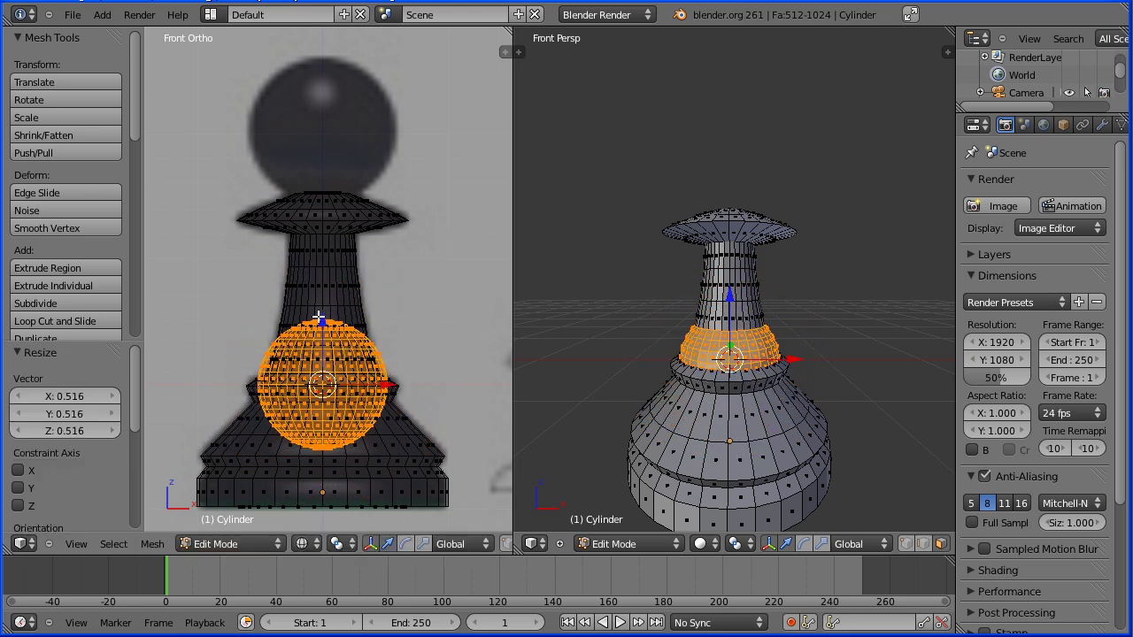
Raise the sphere 2.042 onto the collar and enlarge it slightly to match the head
drag(324, 320, 337, 65)
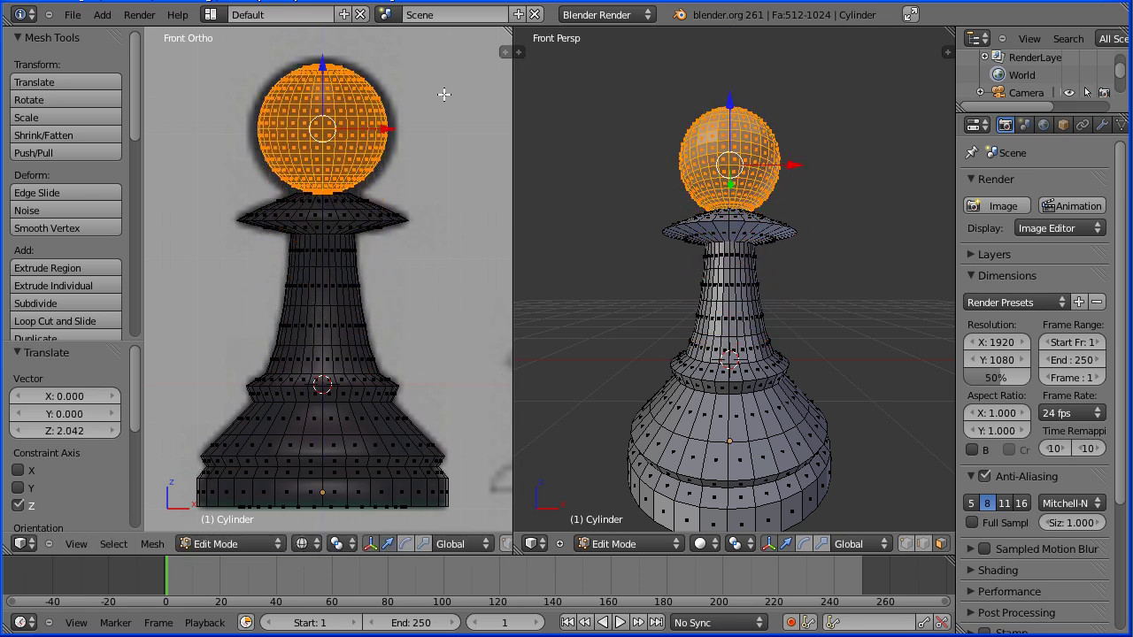
key(s)
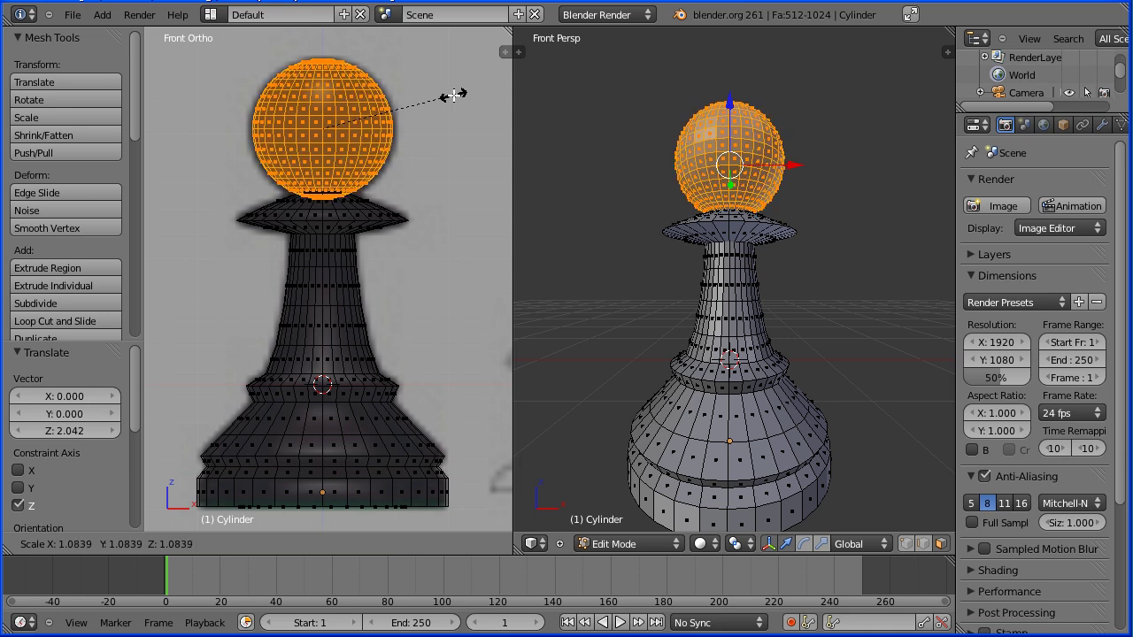
click(454, 95)
key(Tab)
key(Tab)
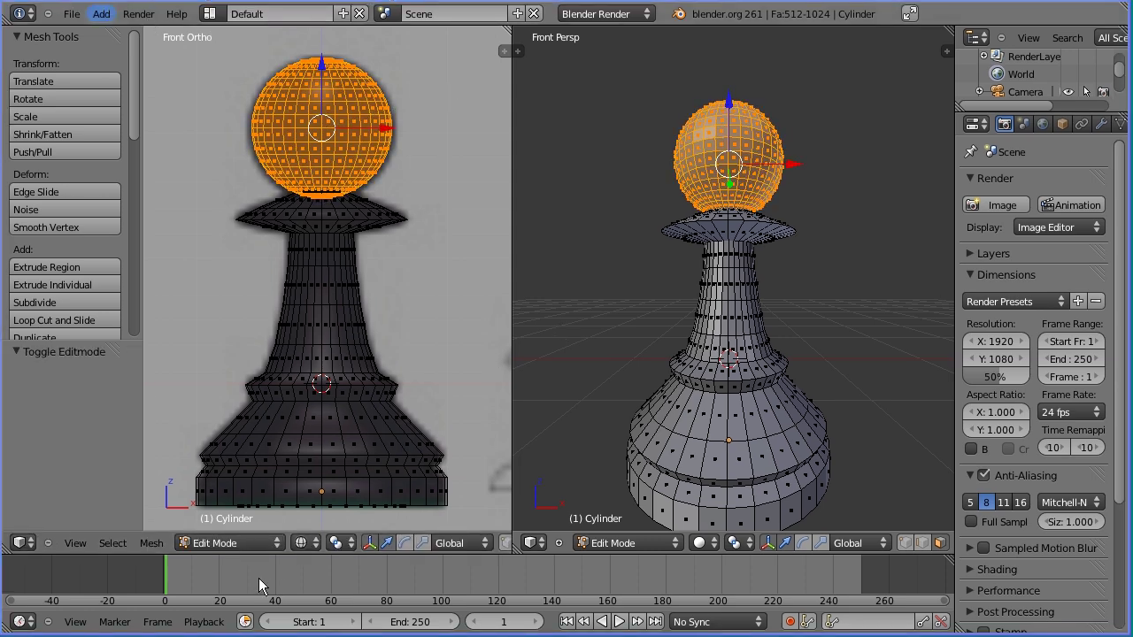
Return to Object Mode and apply Smooth shading to the whole pawn
click(243, 546)
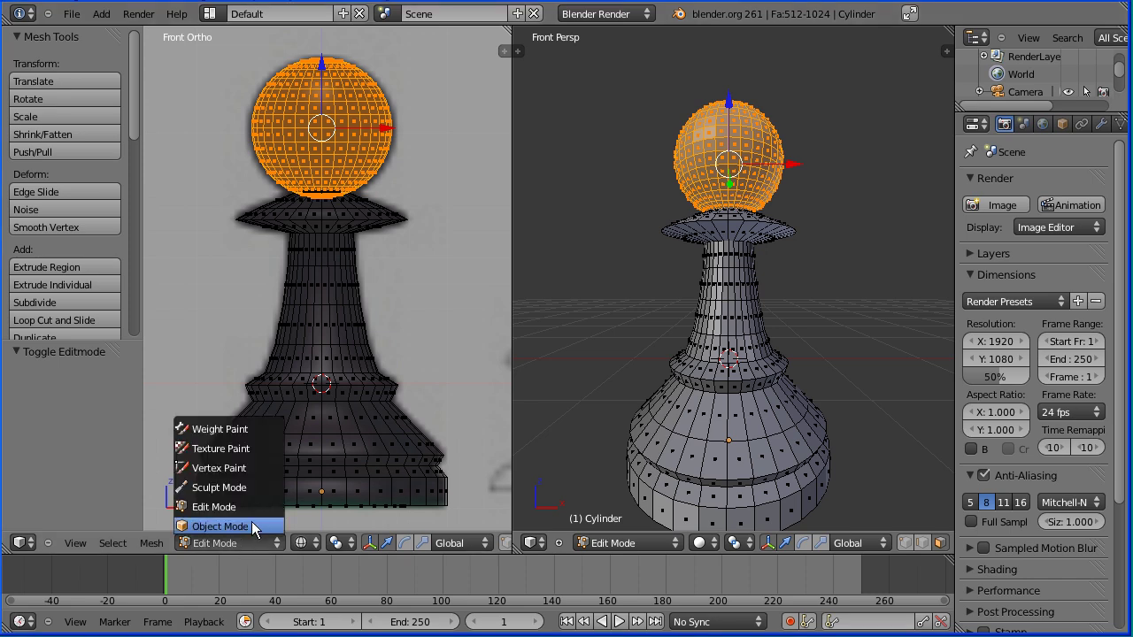
click(251, 521)
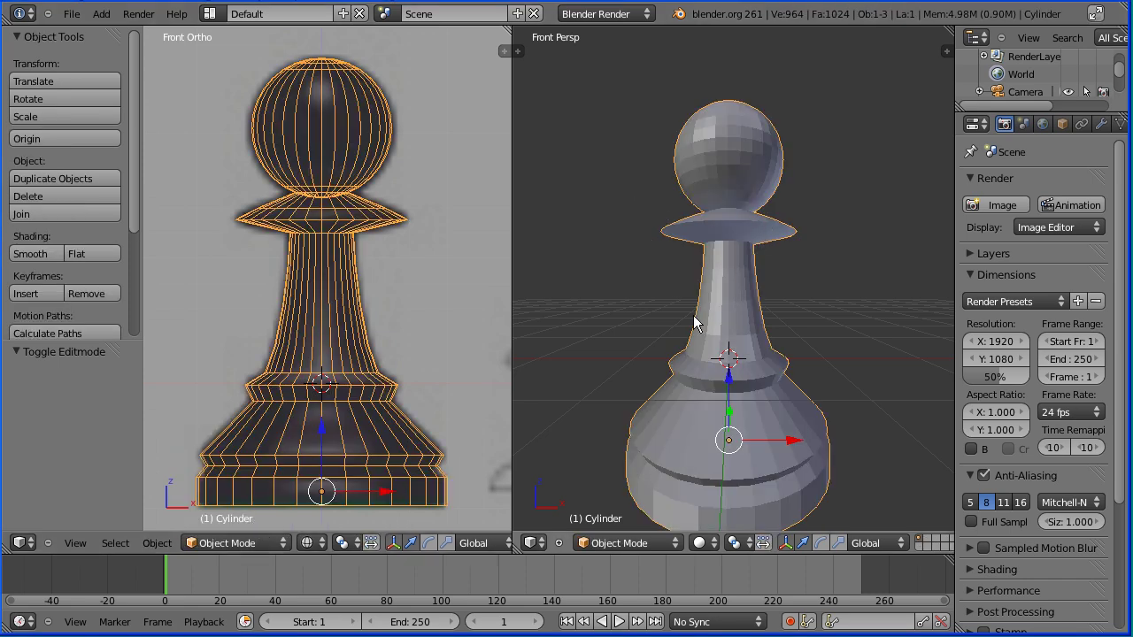
middle_drag(610, 214, 609, 253)
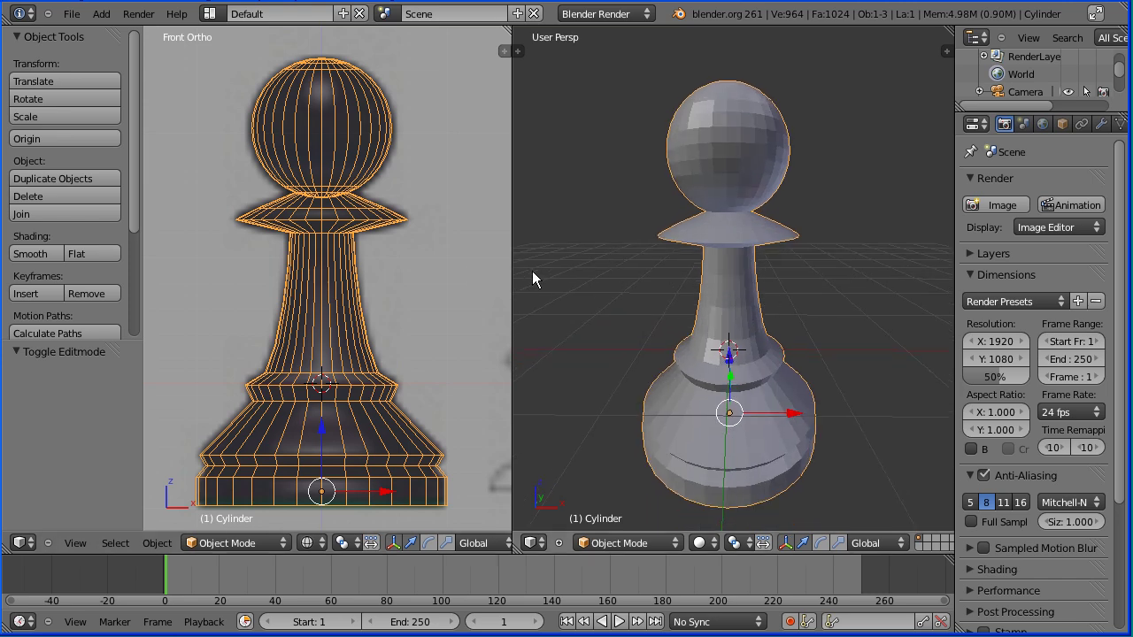
click(41, 255)
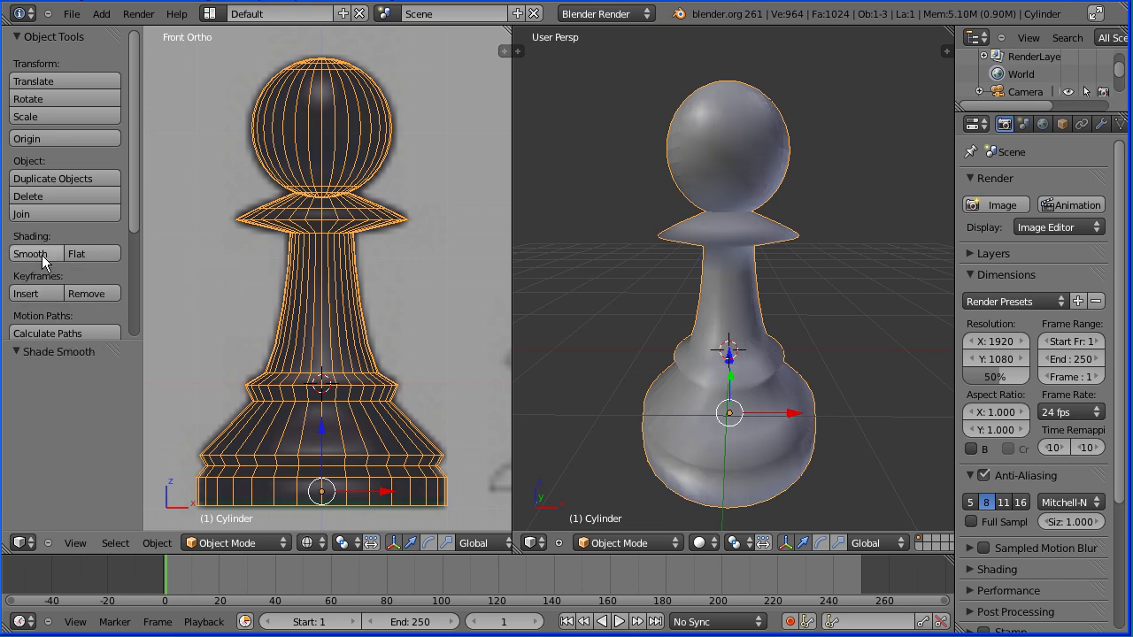